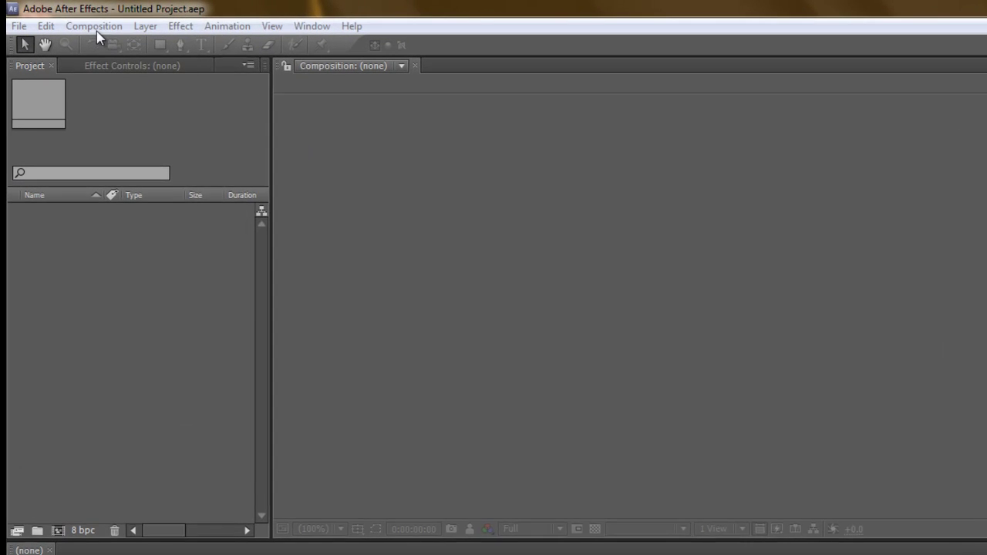
Step: Create Comp 1 at 1024×768, 23.976 fps, 15 seconds long from Composition > New Composition
{"action": "left_click", "coordinate": [95, 28]}
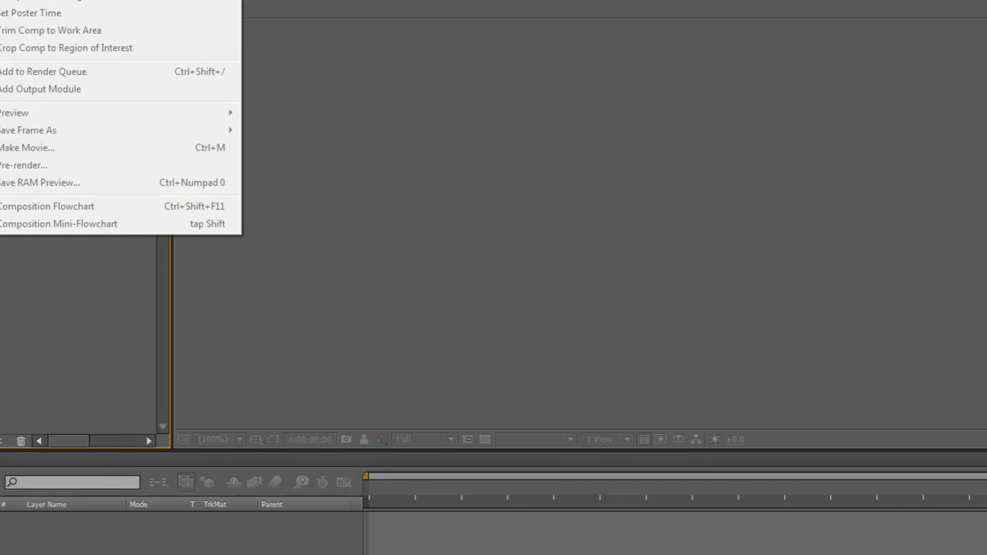
{"action": "left_click", "coordinate": [46, 0]}
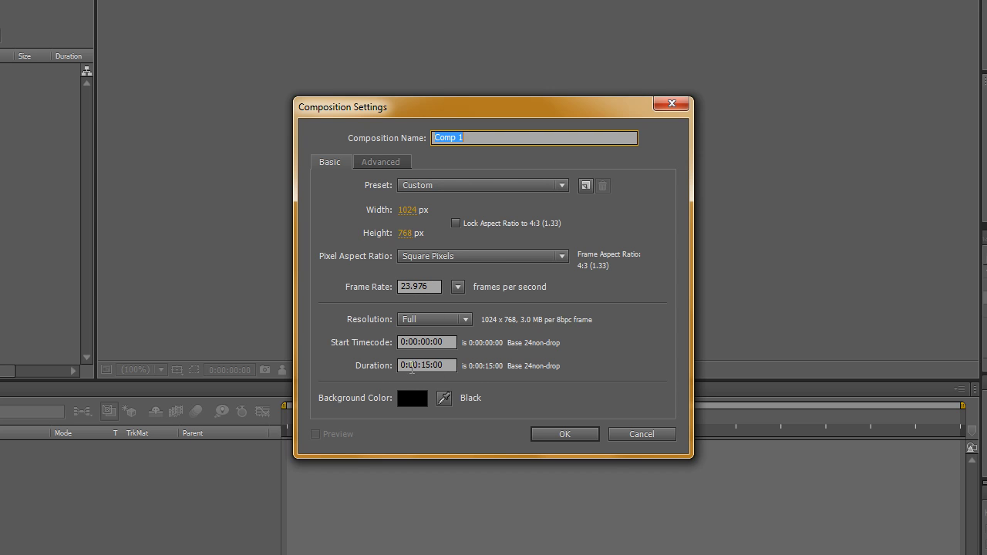
{"action": "left_click", "coordinate": [564, 434]}
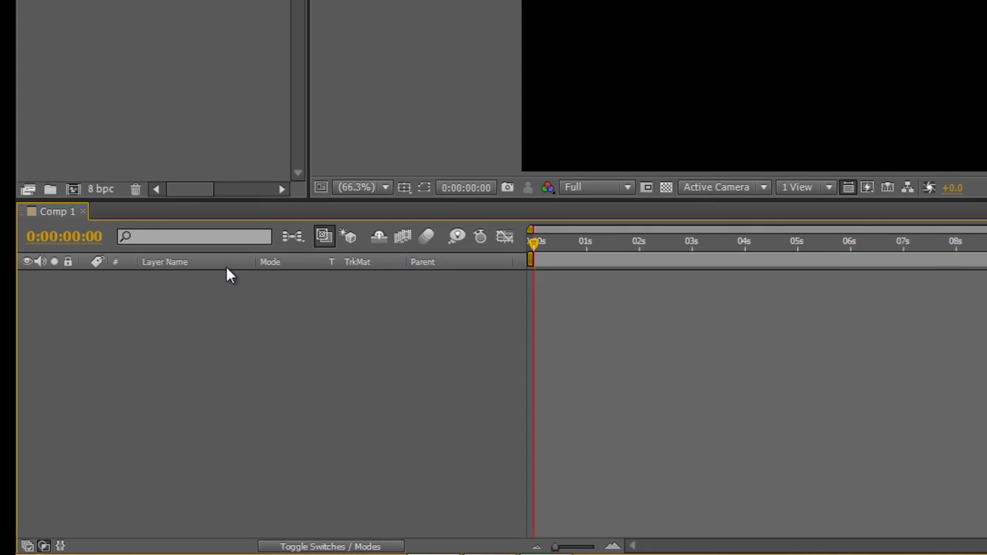
Step: Add a comp-sized 1024×768 white solid layer and rename it 'background stars'
{"action": "right_click", "coordinate": [8, 492]}
{"action": "mouse_move", "coordinate": [248, 340]}
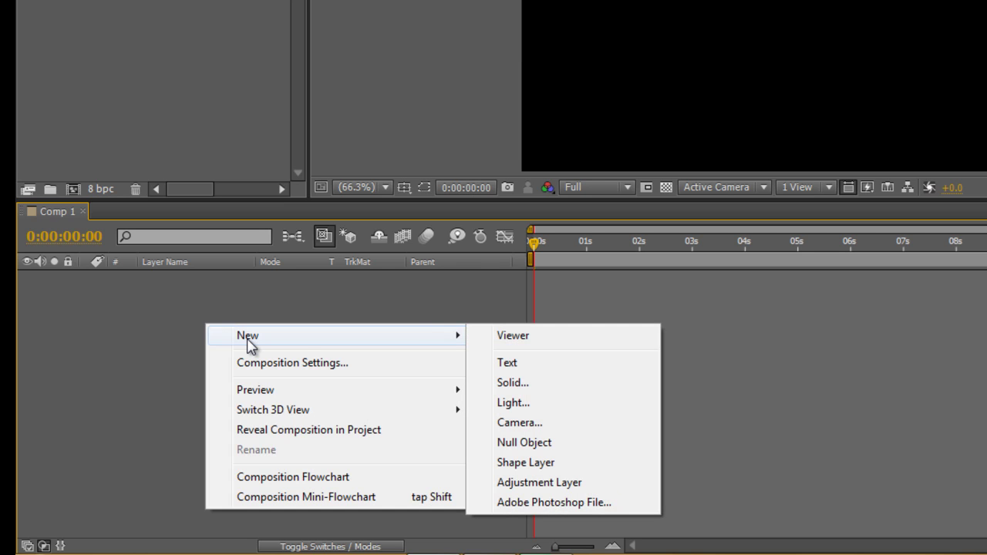
{"action": "left_click", "coordinate": [508, 383]}
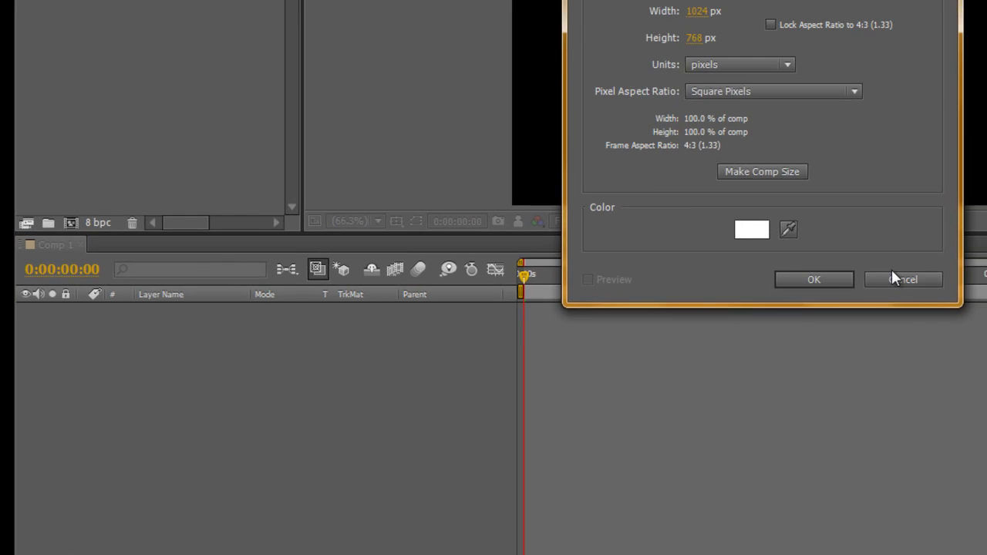
{"action": "left_click", "coordinate": [891, 278]}
{"action": "left_click", "coordinate": [134, 24]}
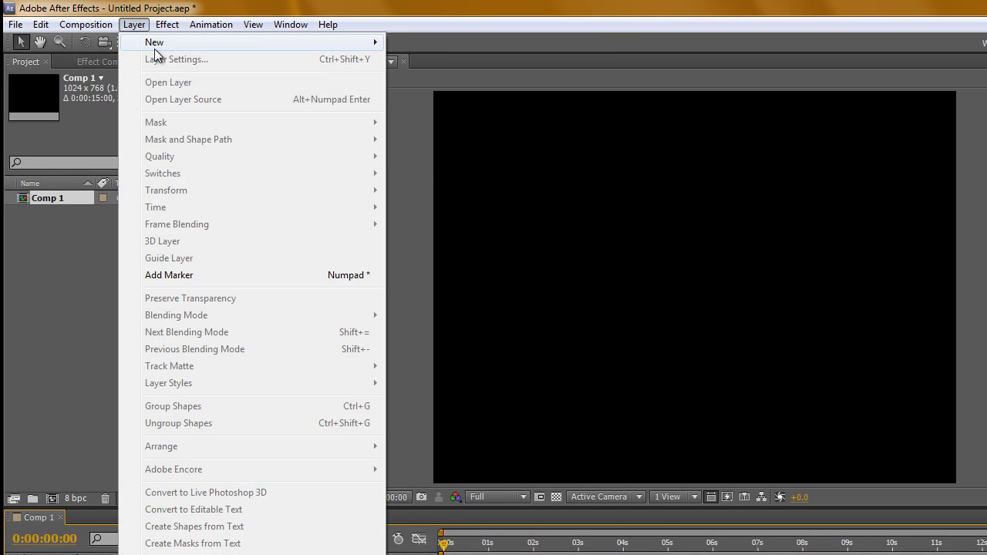
{"action": "mouse_move", "coordinate": [156, 46]}
{"action": "left_click", "coordinate": [463, 59]}
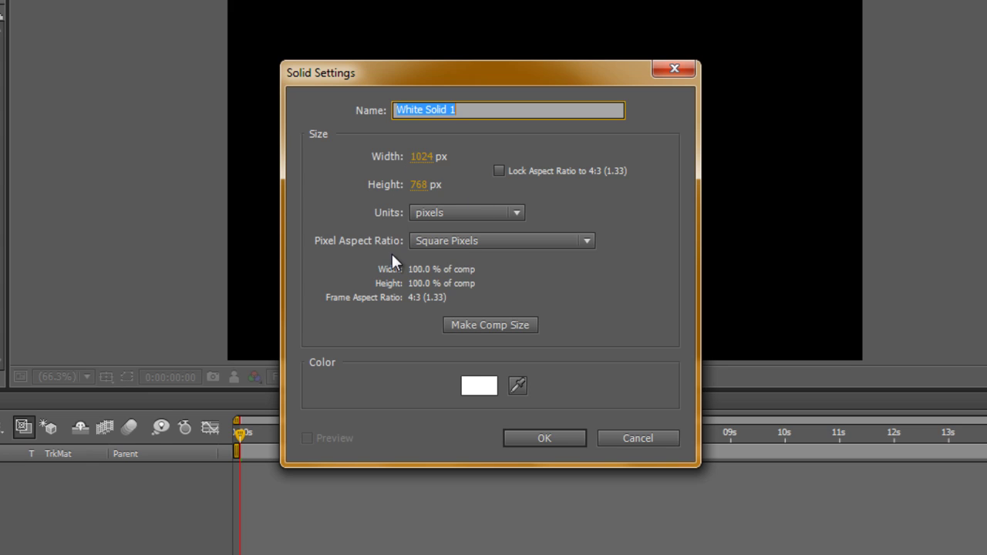
{"action": "left_click", "coordinate": [489, 324]}
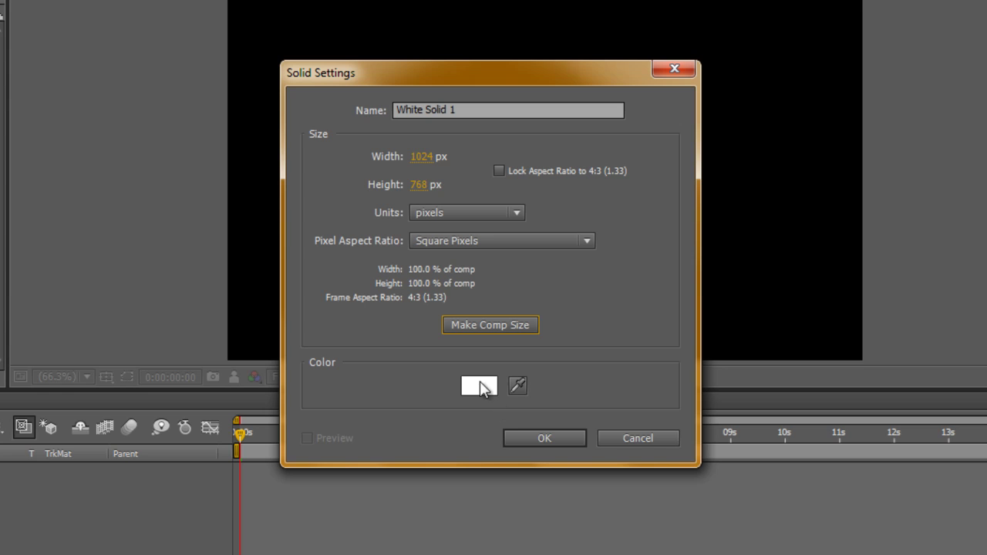
{"action": "left_click", "coordinate": [544, 437]}
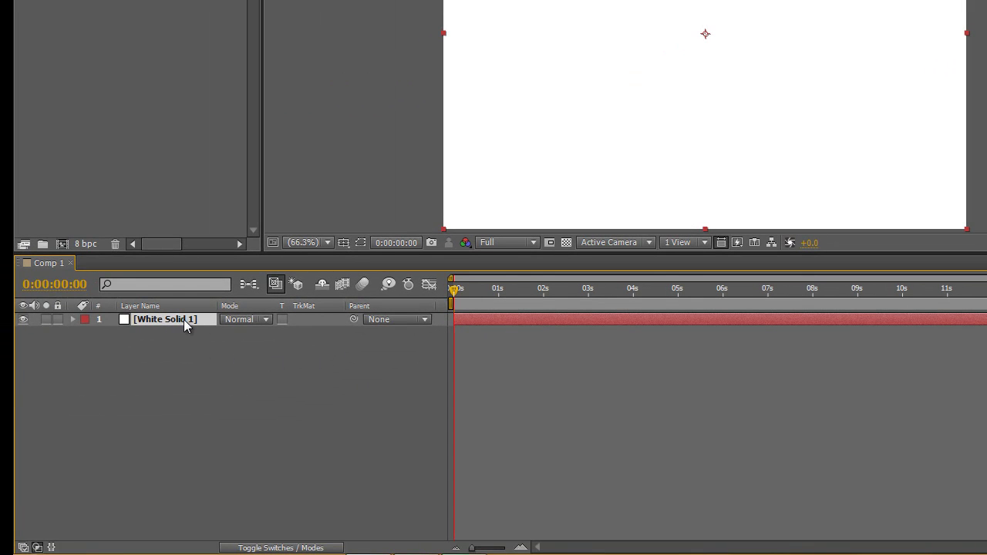
{"action": "key", "text": "Return"}
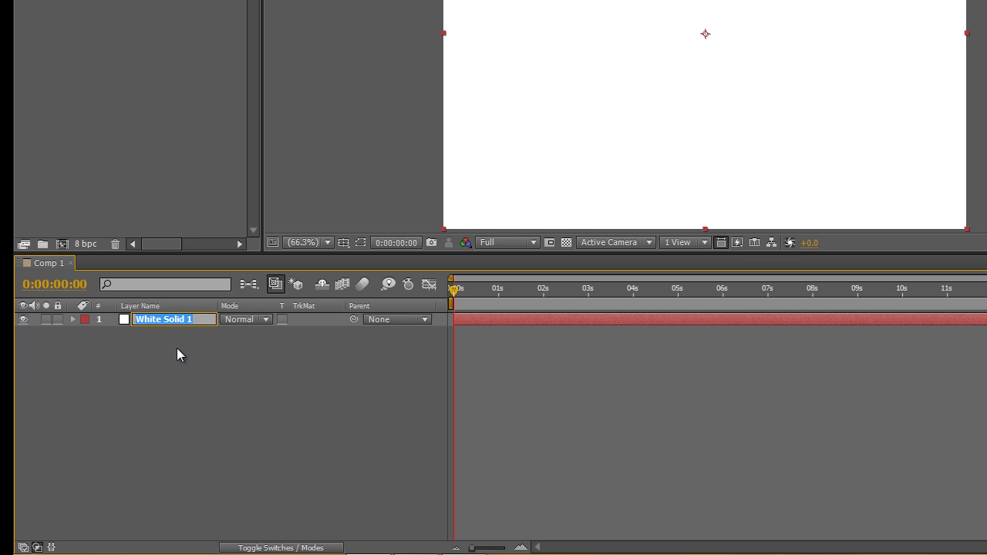
{"action": "type", "text": "backgrou"}
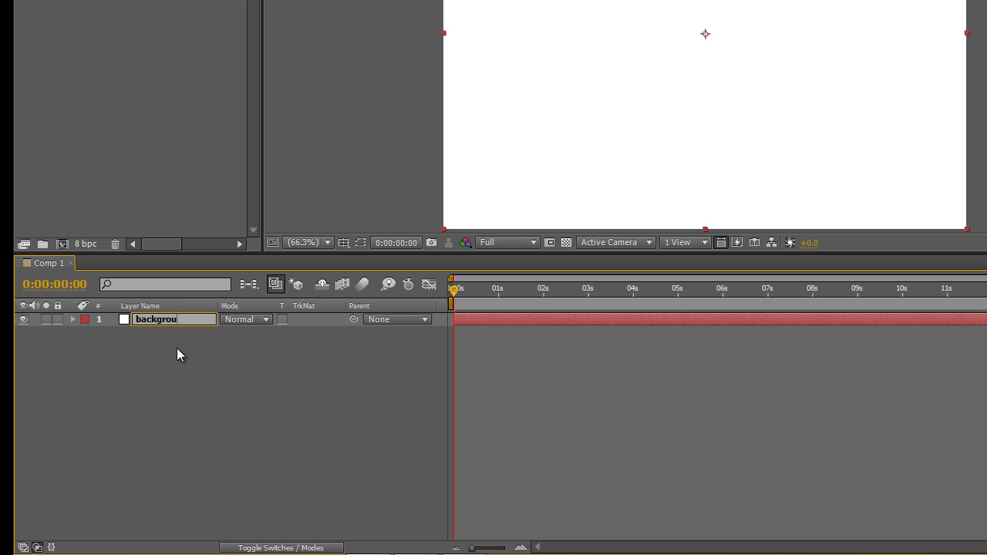
{"action": "type", "text": "nd stars"}
Step: Drag CC Particle World from Effects & Presets onto background stars and scrub ahead to preview
{"action": "left_click", "coordinate": [162, 438]}
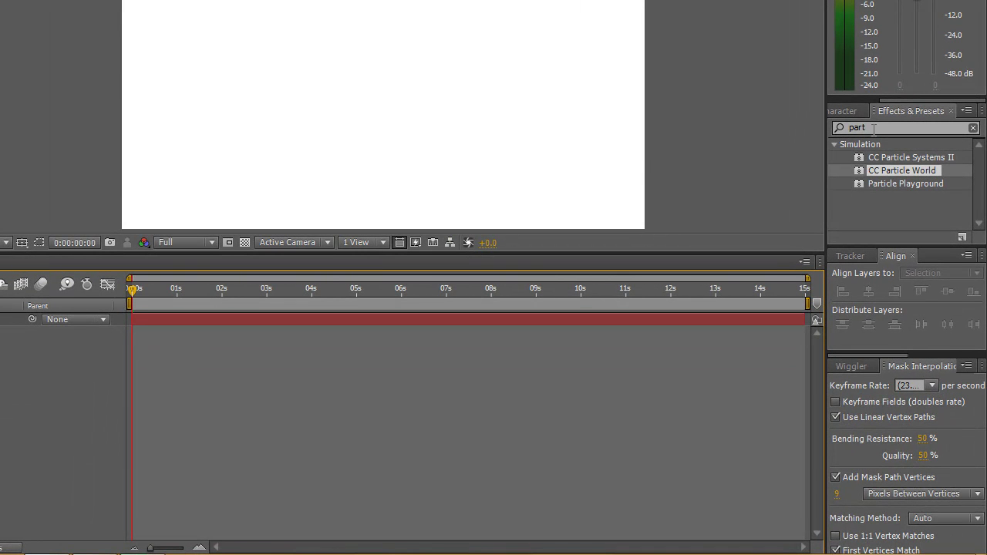
{"action": "left_click", "coordinate": [874, 128]}
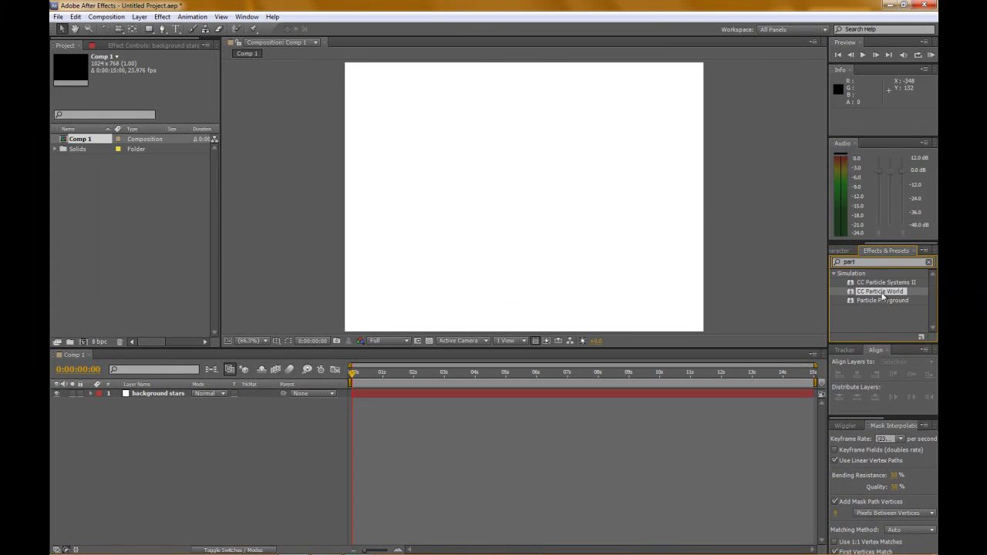
{"action": "left_click_drag", "start_coordinate": [883, 295], "coordinate": [567, 218]}
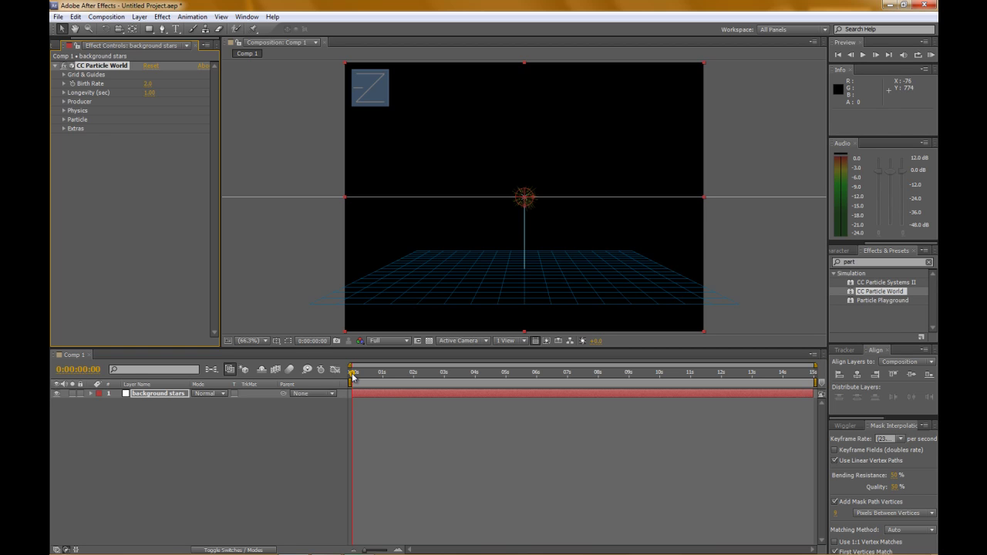
{"action": "mouse_move", "coordinate": [353, 376]}
{"action": "left_mouse_down"}
{"action": "mouse_move", "coordinate": [498, 381]}
{"action": "mouse_move", "coordinate": [351, 375]}
{"action": "left_mouse_up"}
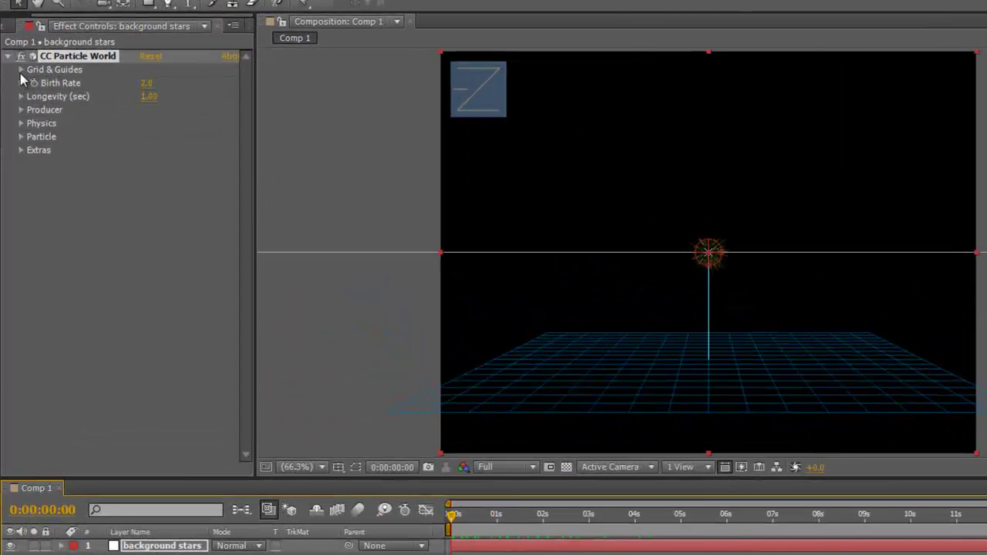
Step: Turn off the Grid option under Grid & Guides to hide the floor grid
{"action": "left_click", "coordinate": [40, 72]}
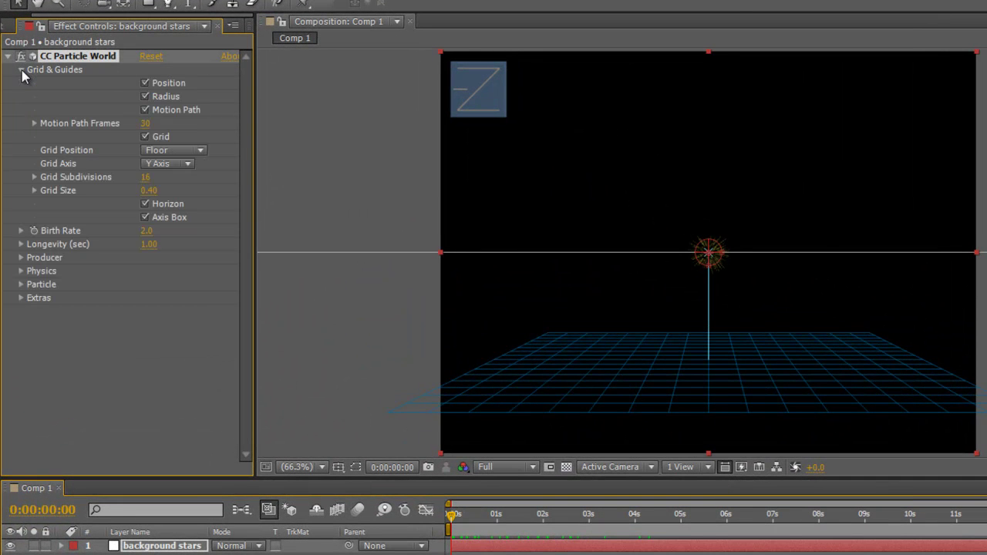
{"action": "left_click", "coordinate": [146, 136]}
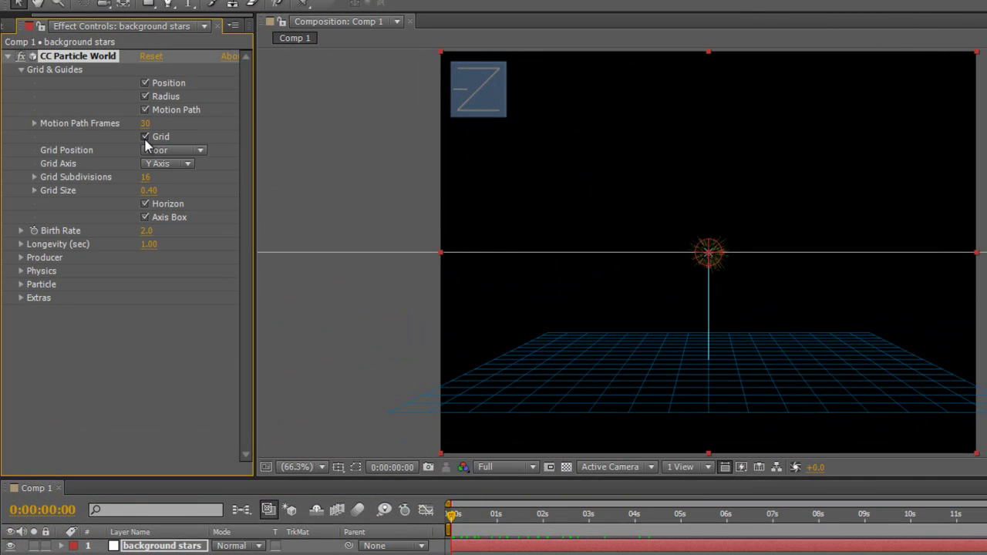
{"action": "left_click", "coordinate": [23, 71]}
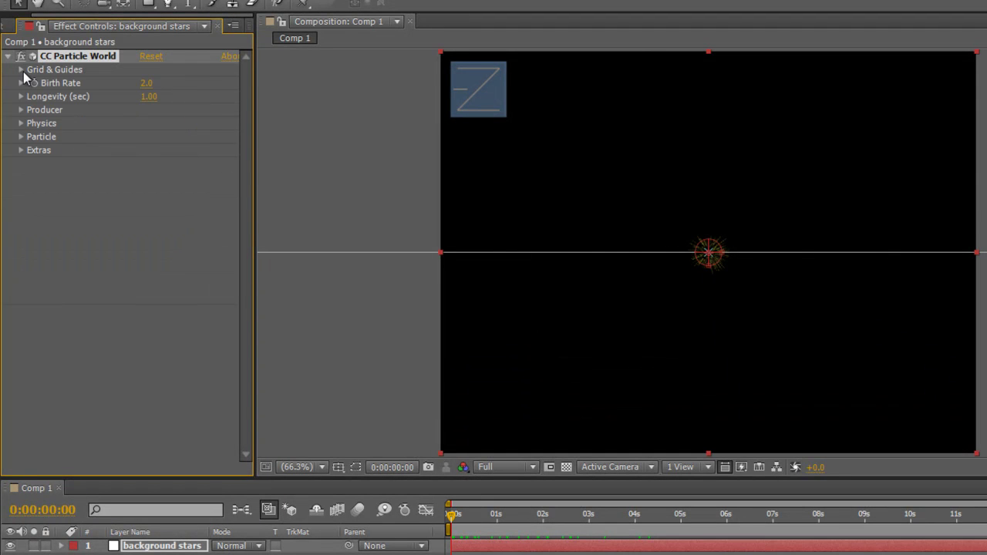
Step: Set the Producer's Radius X, Y and Z each to 0.800
{"action": "left_click", "coordinate": [21, 111]}
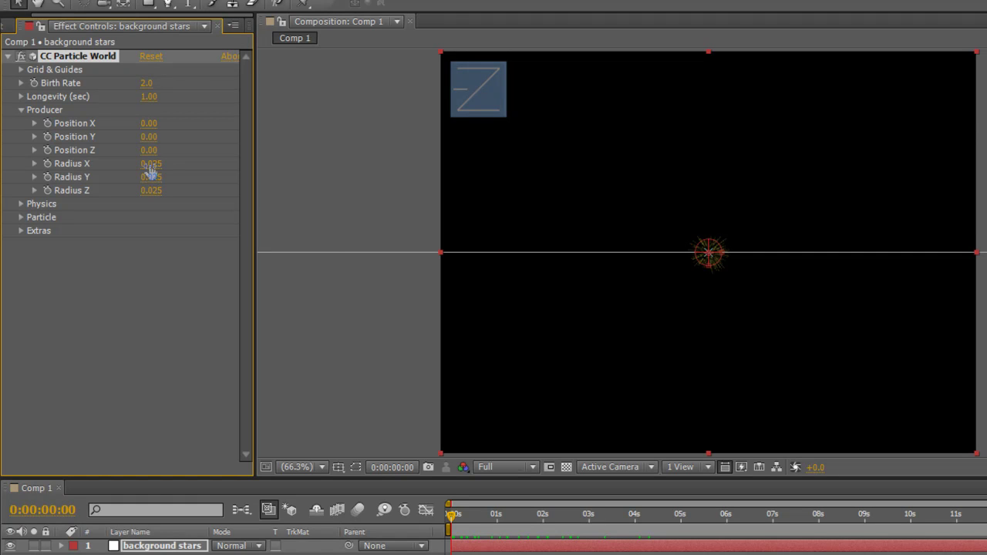
{"action": "left_click_drag", "start_coordinate": [152, 164], "coordinate": [211, 164]}
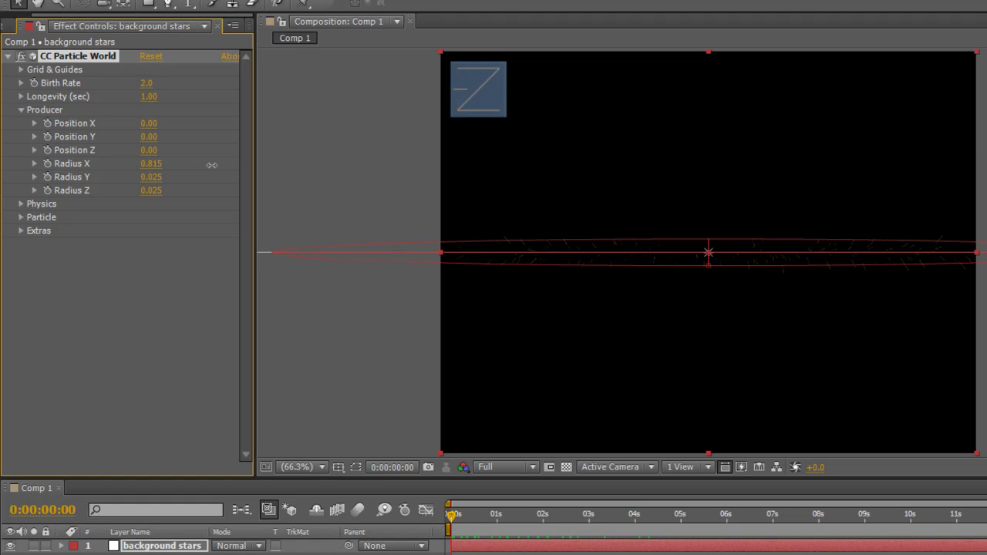
{"action": "left_click", "coordinate": [154, 163]}
{"action": "type", "text": ".8"}
{"action": "key", "text": "Return"}
{"action": "left_click", "coordinate": [153, 177]}
{"action": "type", "text": ".8"}
{"action": "key", "text": "Return"}
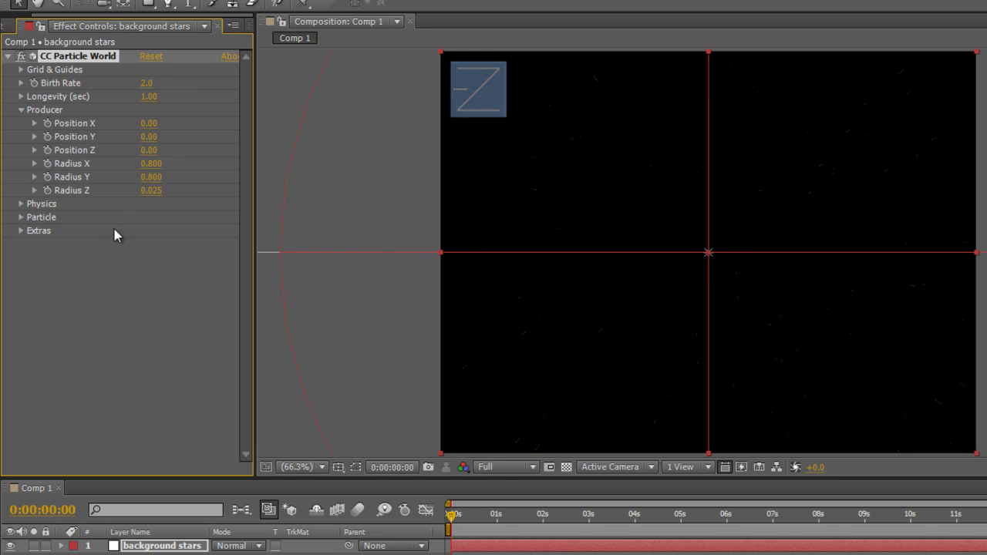
{"action": "left_click", "coordinate": [150, 190]}
{"action": "type", "text": ".8"}
{"action": "key", "text": "Return"}
{"action": "left_click", "coordinate": [21, 110]}
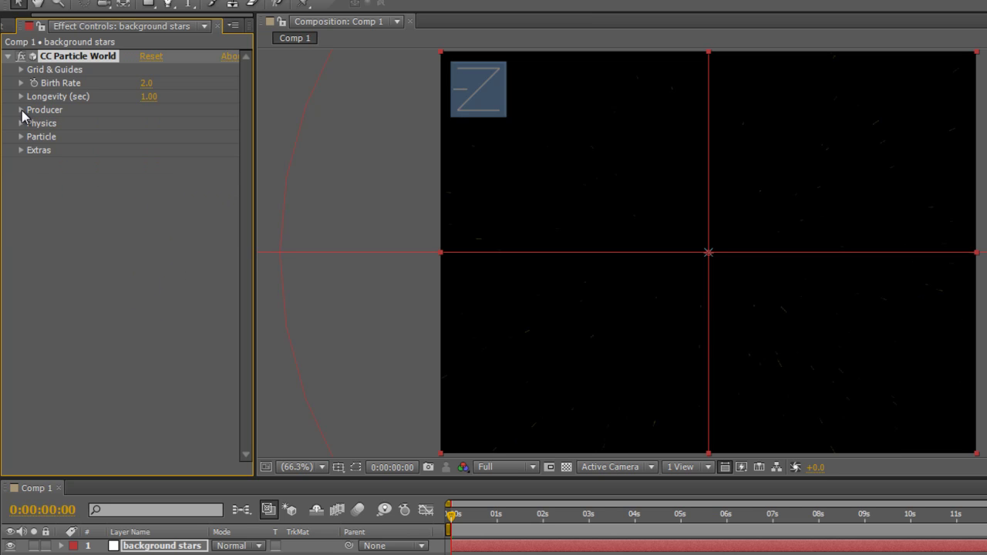
Step: Set the Physics Velocity and Gravity both to 0
{"action": "left_click", "coordinate": [20, 123]}
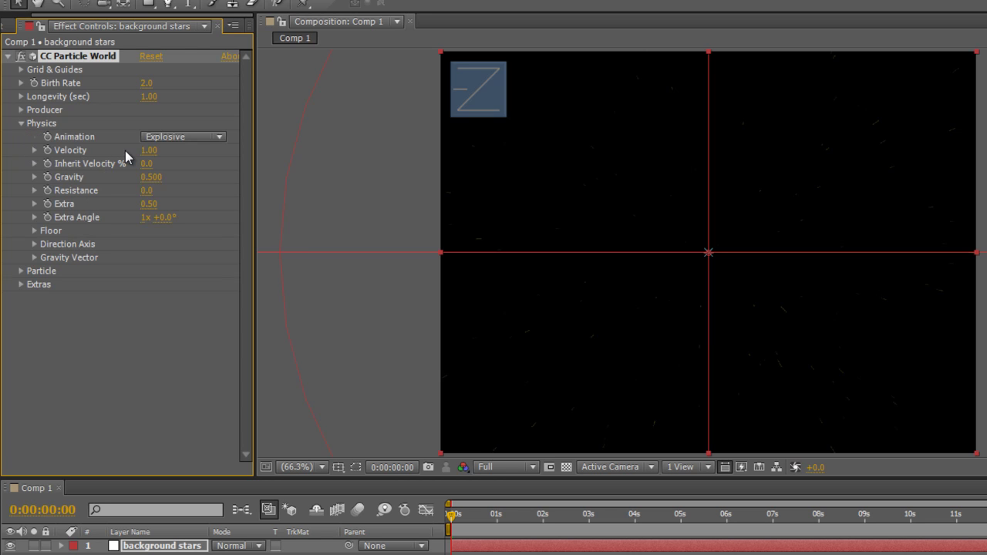
{"action": "left_click", "coordinate": [148, 150]}
{"action": "type", "text": "0"}
{"action": "left_click", "coordinate": [151, 177]}
{"action": "type", "text": "0"}
{"action": "left_click", "coordinate": [117, 379]}
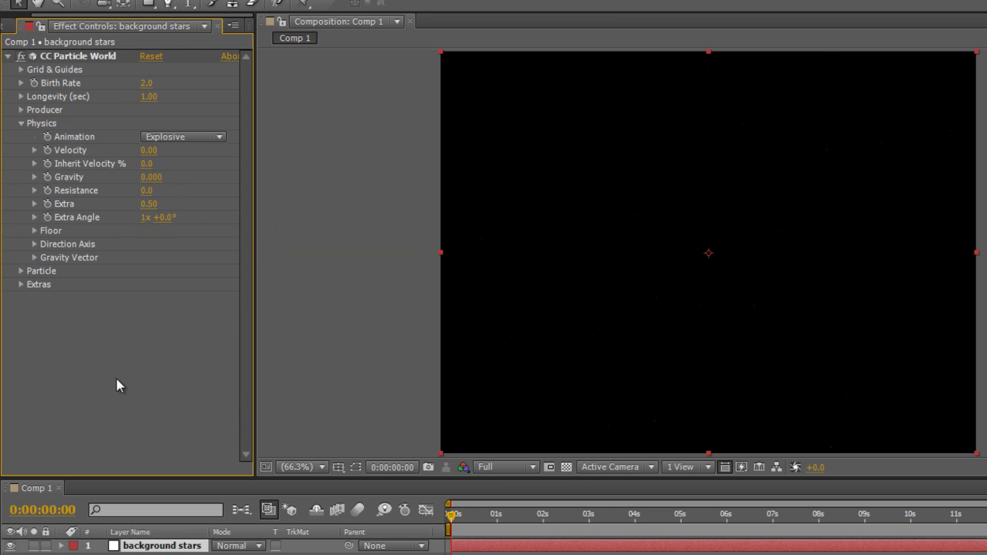
{"action": "left_click", "coordinate": [21, 123]}
Step: Change the Particle Type to Star and scrub to a later frame to view them
{"action": "left_click", "coordinate": [22, 136]}
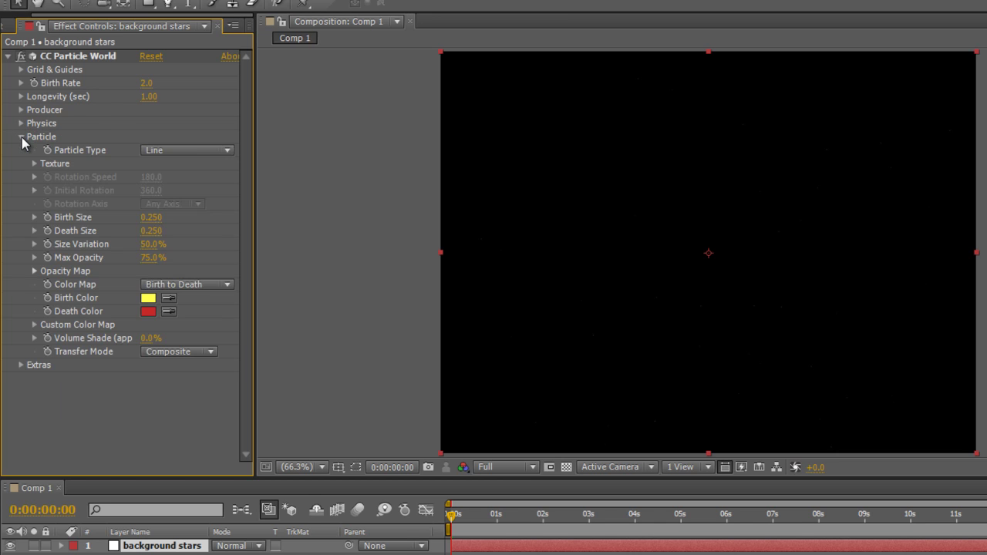
{"action": "left_click", "coordinate": [227, 151]}
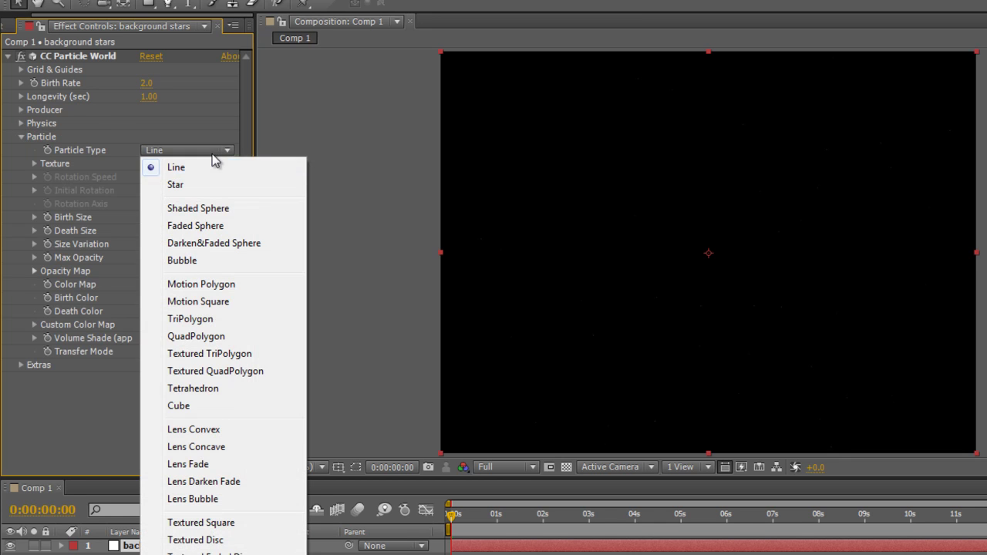
{"action": "left_click", "coordinate": [179, 187]}
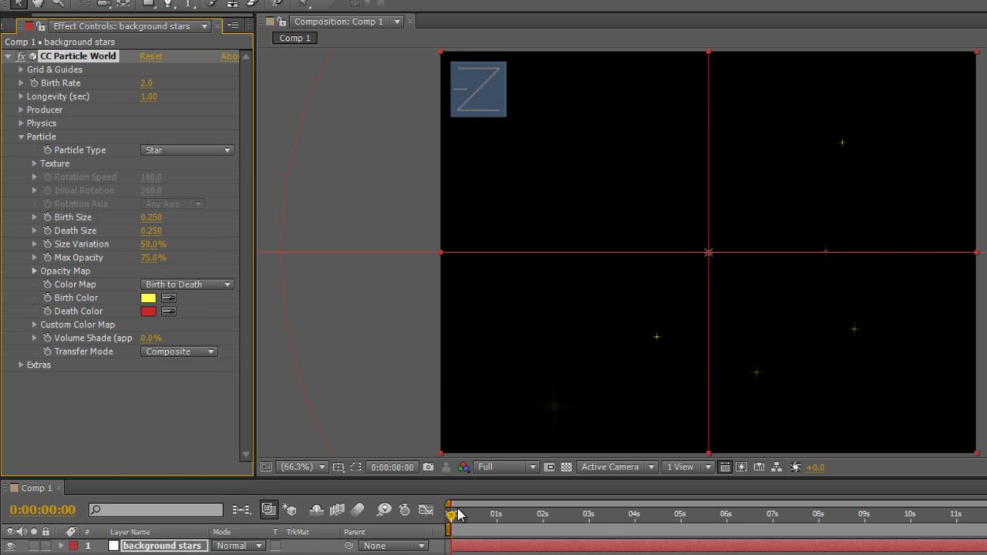
{"action": "mouse_move", "coordinate": [451, 522]}
{"action": "left_mouse_down"}
{"action": "mouse_move", "coordinate": [498, 522]}
{"action": "mouse_move", "coordinate": [456, 527]}
{"action": "mouse_move", "coordinate": [466, 528]}
{"action": "left_mouse_up"}
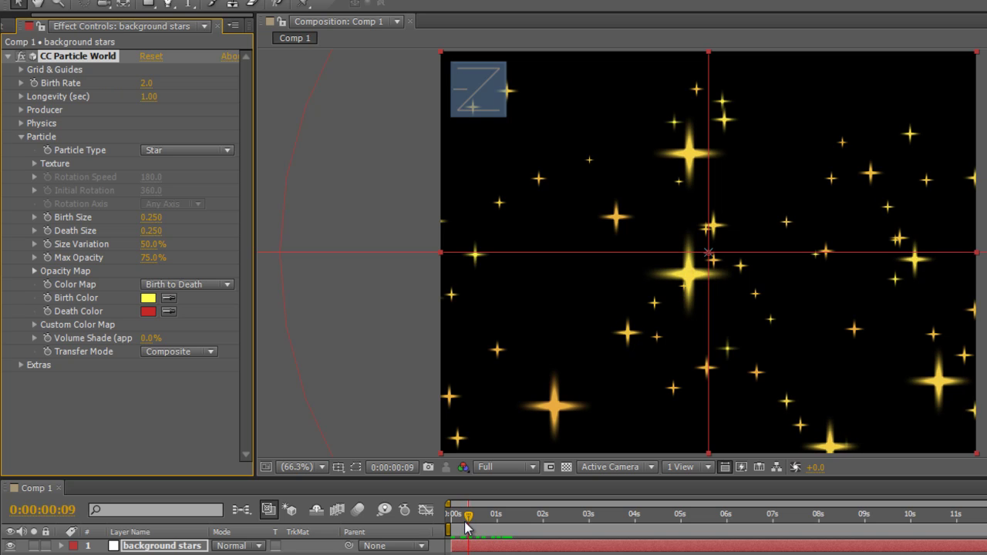
Step: Set the particles' Birth Size and Death Size to 0.050 and preview the smaller stars
{"action": "left_click", "coordinate": [152, 219]}
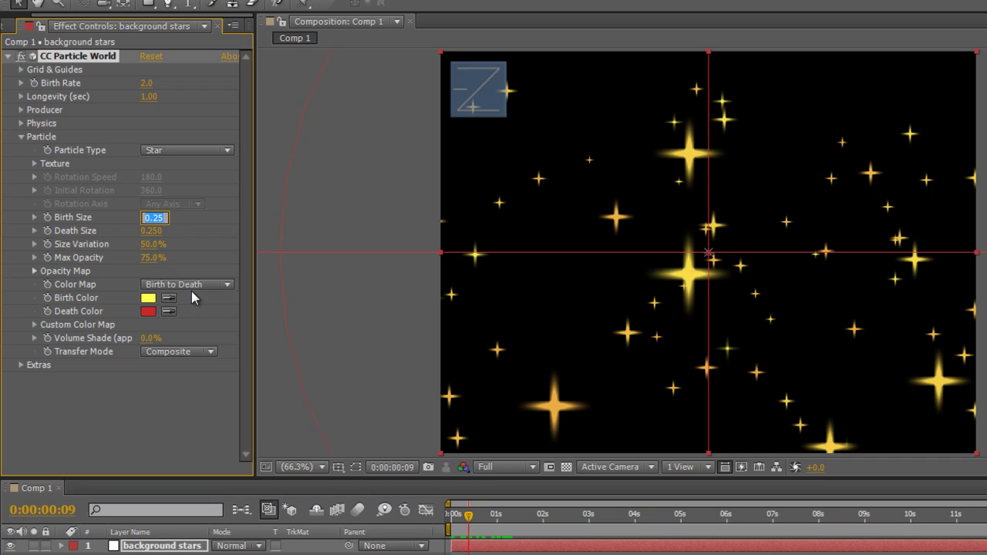
{"action": "type", "text": ".05"}
{"action": "key", "text": "Return"}
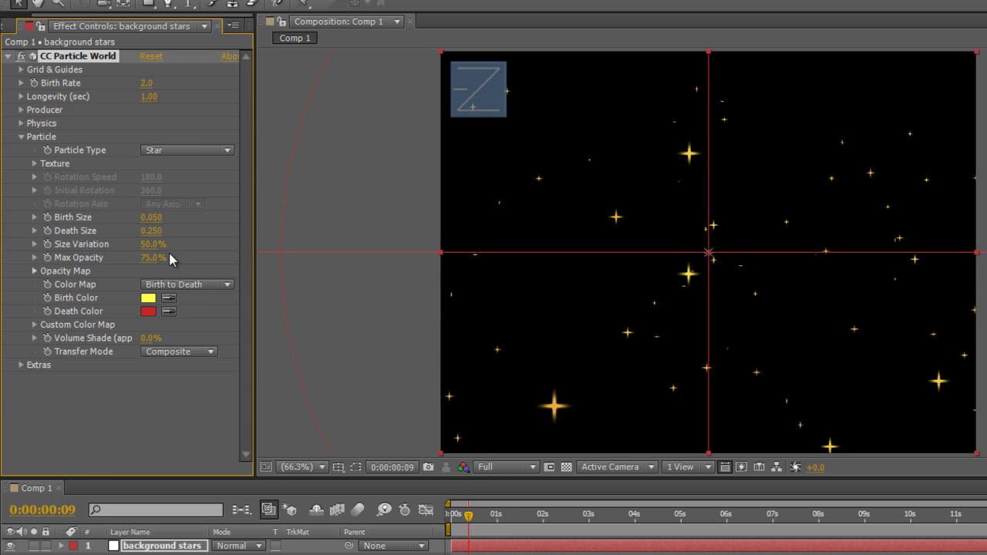
{"action": "left_click", "coordinate": [150, 232]}
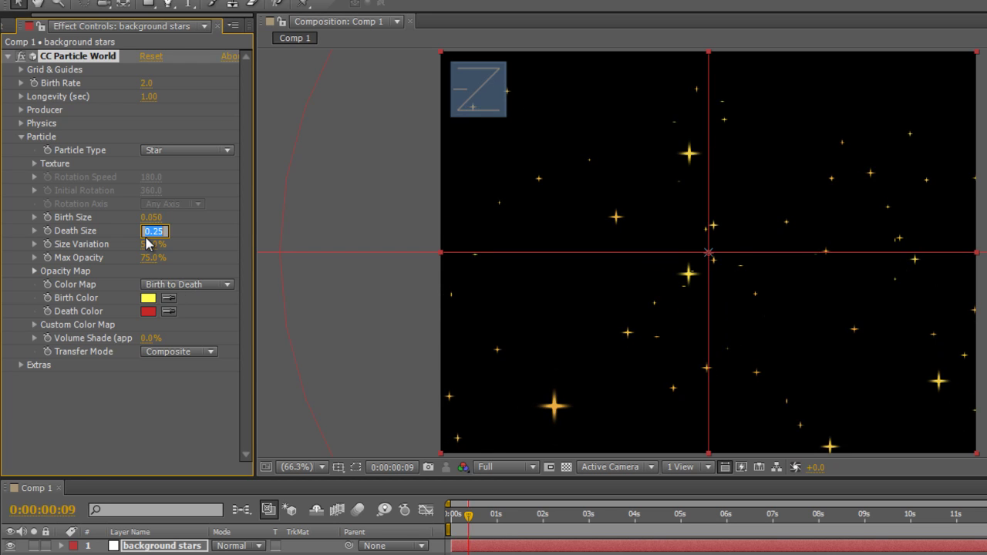
{"action": "type", "text": "."}
{"action": "key", "text": "Return"}
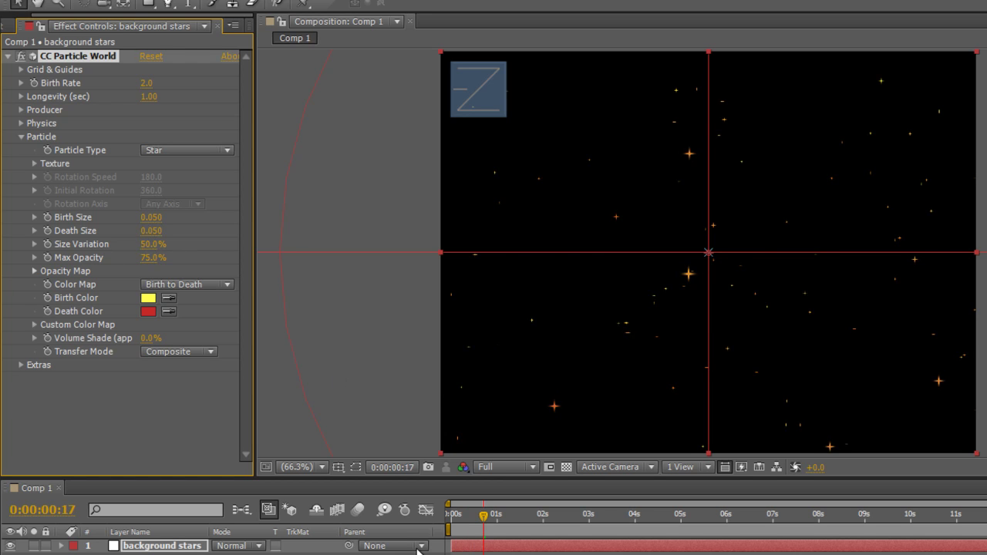
{"action": "left_click_drag", "start_coordinate": [483, 515], "coordinate": [500, 529]}
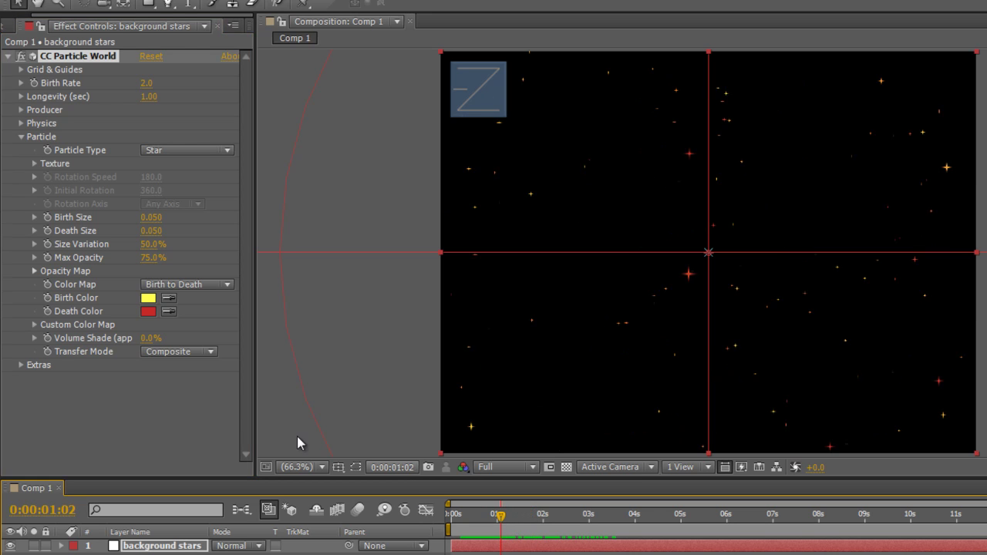
Step: Set Birth Color to white (FFFFFF) and Death Color to blue (3B72FE), then preview
{"action": "left_click", "coordinate": [148, 299]}
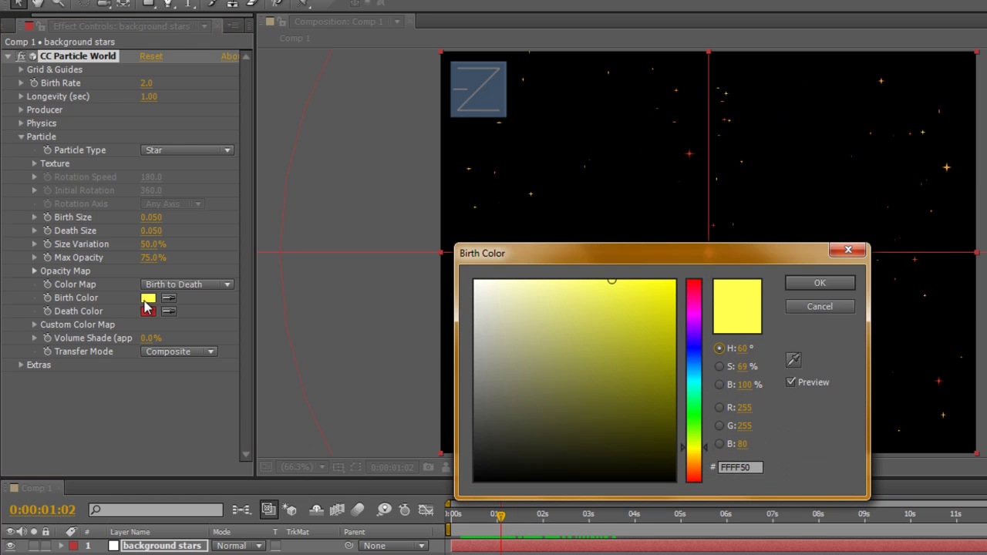
{"action": "left_click_drag", "start_coordinate": [604, 327], "coordinate": [432, 250]}
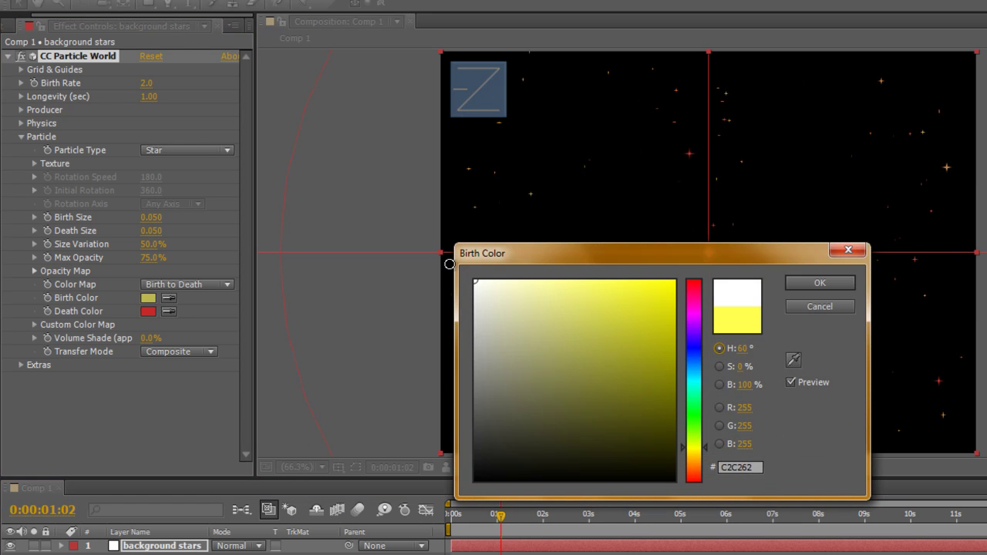
{"action": "left_click", "coordinate": [817, 284]}
{"action": "left_click", "coordinate": [150, 312]}
{"action": "left_click_drag", "start_coordinate": [697, 377], "coordinate": [699, 360]}
{"action": "left_click_drag", "start_coordinate": [631, 307], "coordinate": [628, 280]}
{"action": "left_click", "coordinate": [817, 283]}
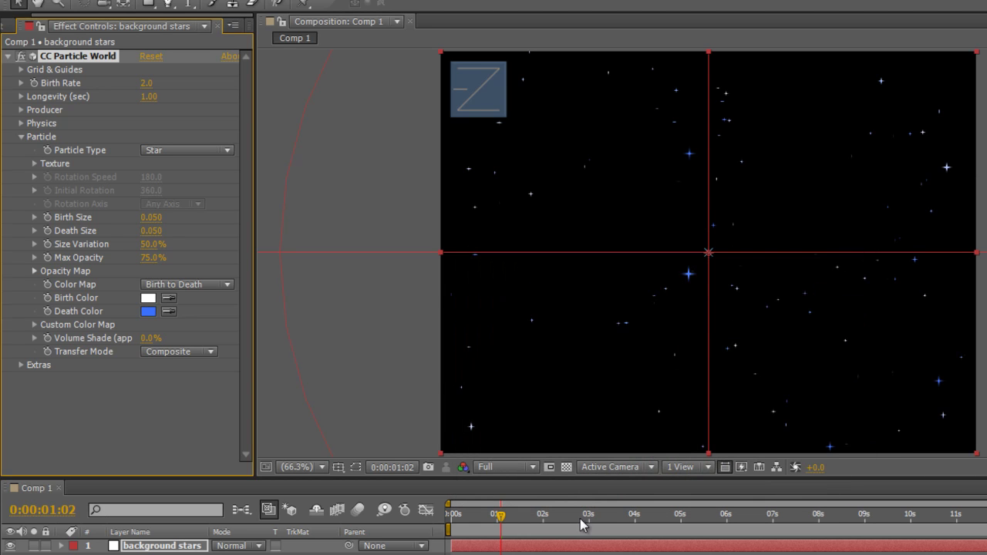
{"action": "mouse_move", "coordinate": [503, 517]}
{"action": "left_mouse_down"}
{"action": "mouse_move", "coordinate": [474, 522]}
{"action": "mouse_move", "coordinate": [600, 524]}
{"action": "mouse_move", "coordinate": [500, 523]}
{"action": "mouse_move", "coordinate": [511, 523]}
{"action": "left_mouse_up"}
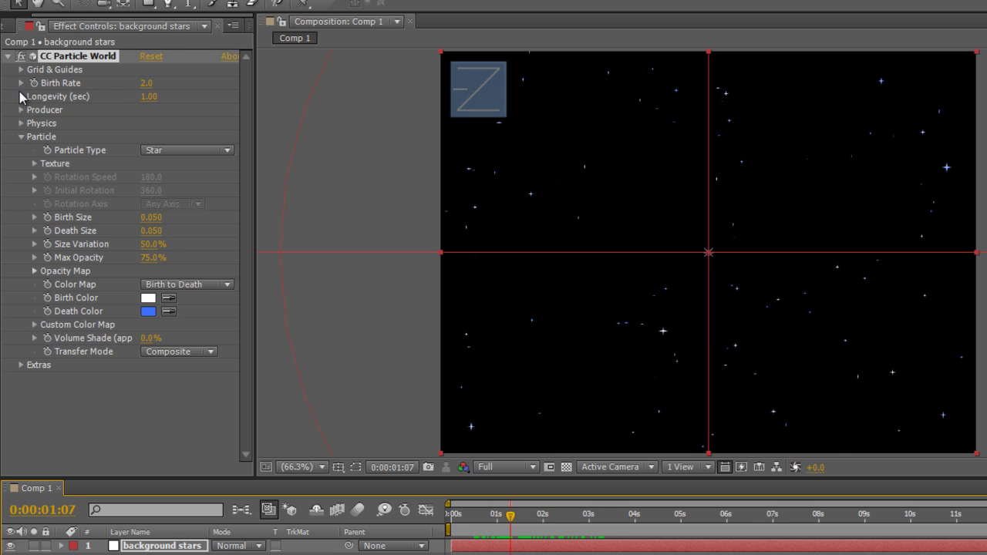
Step: Set the particle Longevity to 2 seconds and check a later frame
{"action": "left_click", "coordinate": [21, 96]}
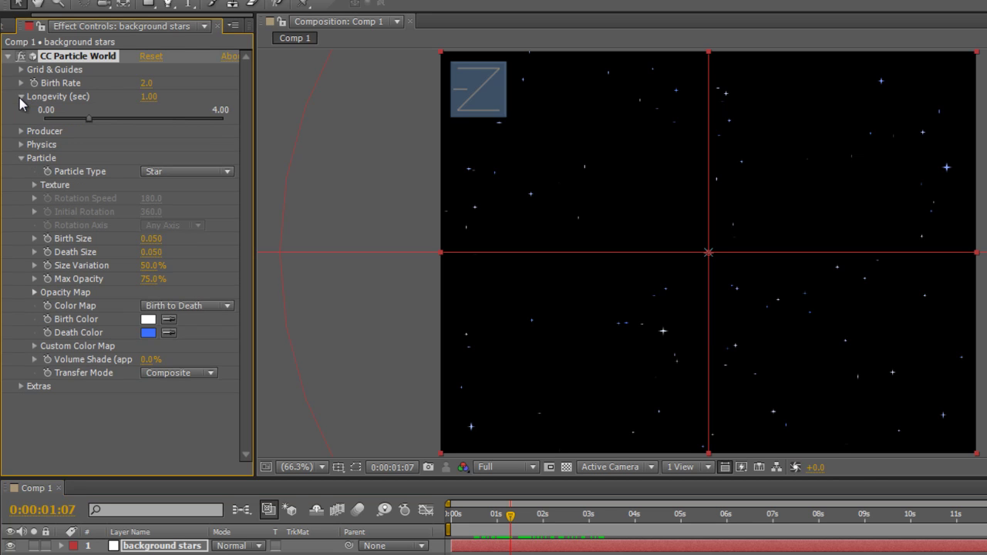
{"action": "left_click", "coordinate": [147, 98]}
{"action": "key", "text": "Return"}
{"action": "left_click_drag", "start_coordinate": [511, 517], "coordinate": [623, 524]}
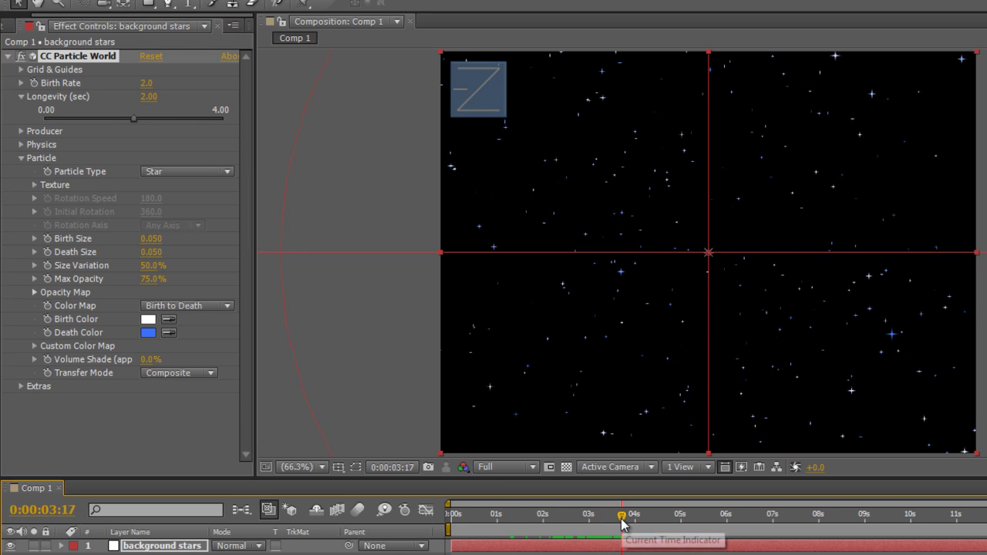
Step: Lower the Birth Rate to 0.5 and preview the sparser star field
{"action": "left_click", "coordinate": [146, 83]}
{"action": "type", "text": "0.5"}
{"action": "key", "text": "Return"}
{"action": "left_click_drag", "start_coordinate": [621, 516], "coordinate": [452, 526]}
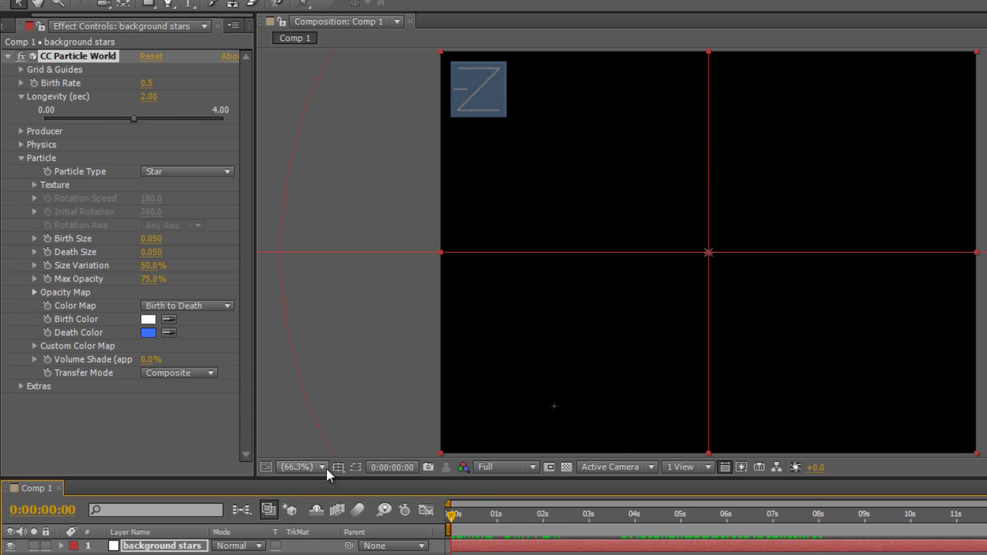
Step: Add a comp-sized white solid named 'twinkle' above the background stars layer
{"action": "left_click", "coordinate": [9, 56]}
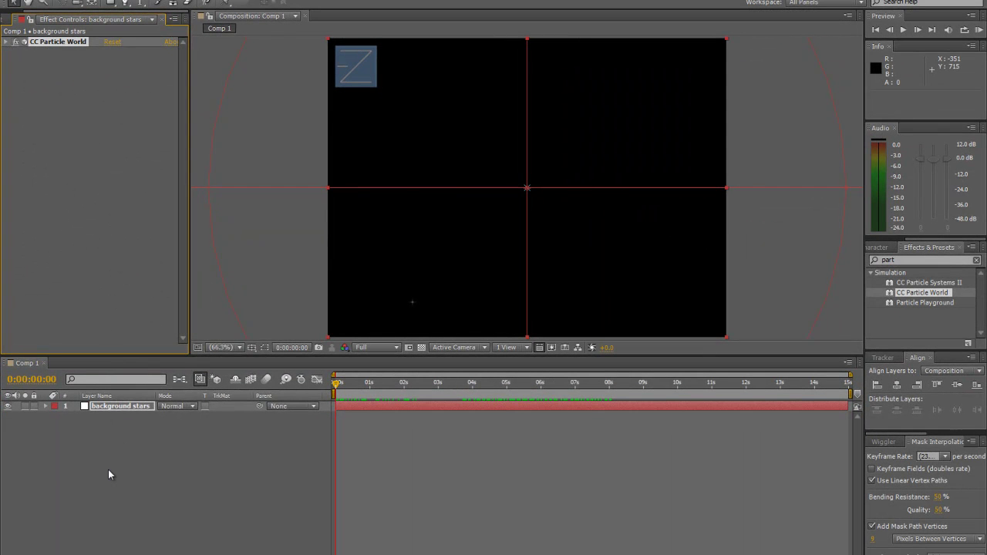
{"action": "right_click", "coordinate": [108, 469]}
{"action": "mouse_move", "coordinate": [216, 359]}
{"action": "left_click", "coordinate": [306, 386]}
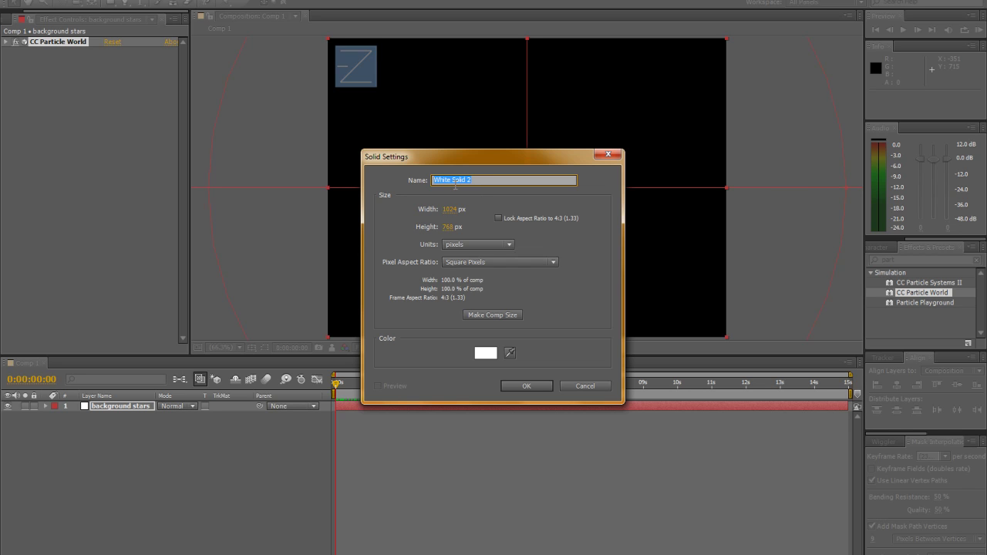
{"action": "type", "text": "twinkle"}
{"action": "left_click", "coordinate": [526, 386]}
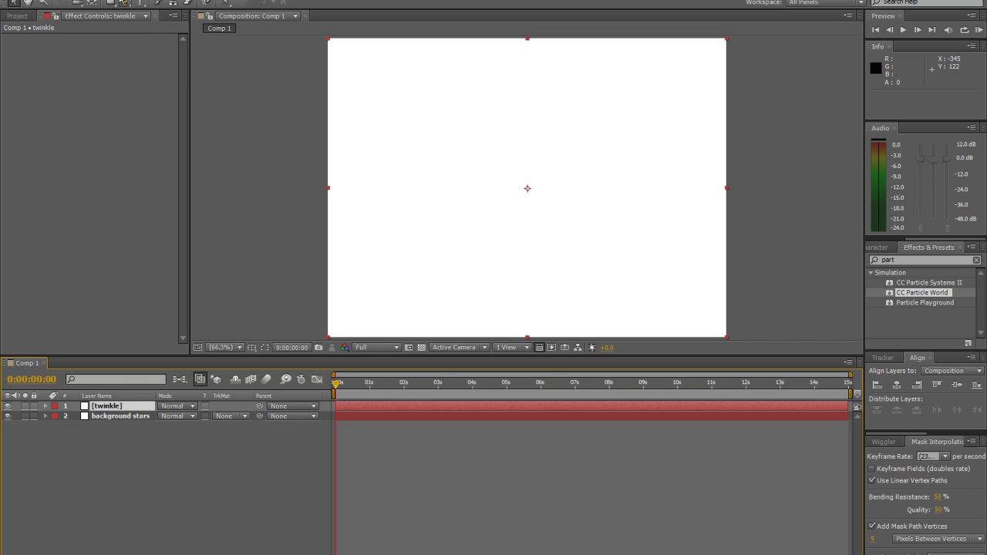
Step: Apply Video Copilot's Optical Flares from the Effect menu to the twinkle layer
{"action": "left_click", "coordinate": [127, 0]}
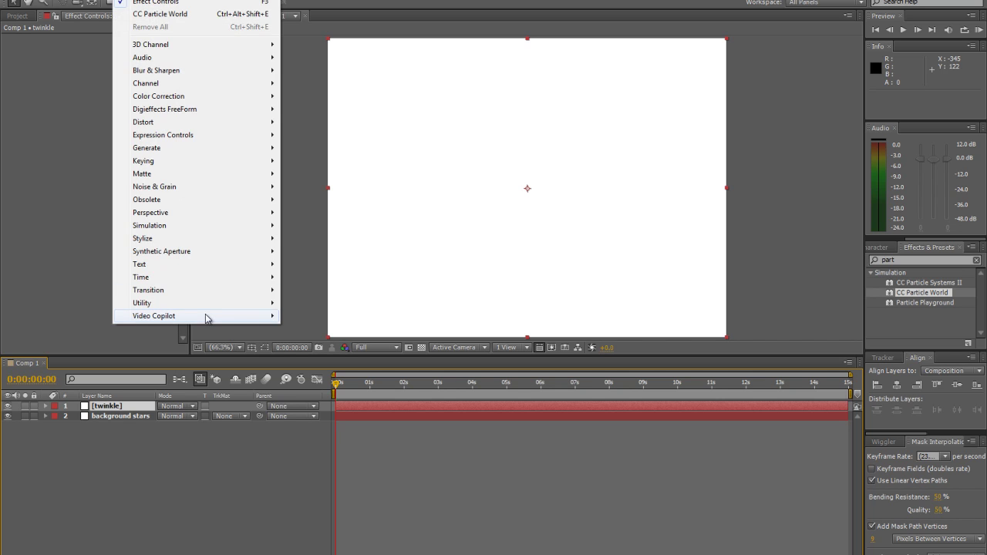
{"action": "mouse_move", "coordinate": [205, 316]}
{"action": "left_click", "coordinate": [319, 316]}
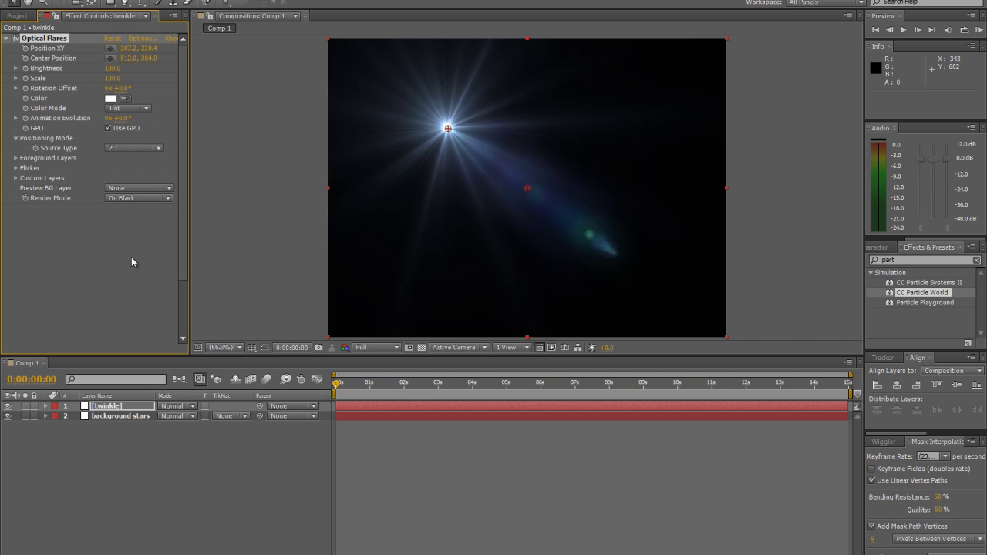
Step: Open the Optical Flares editor and add a second Spike Ball element to the stack
{"action": "left_click", "coordinate": [141, 40]}
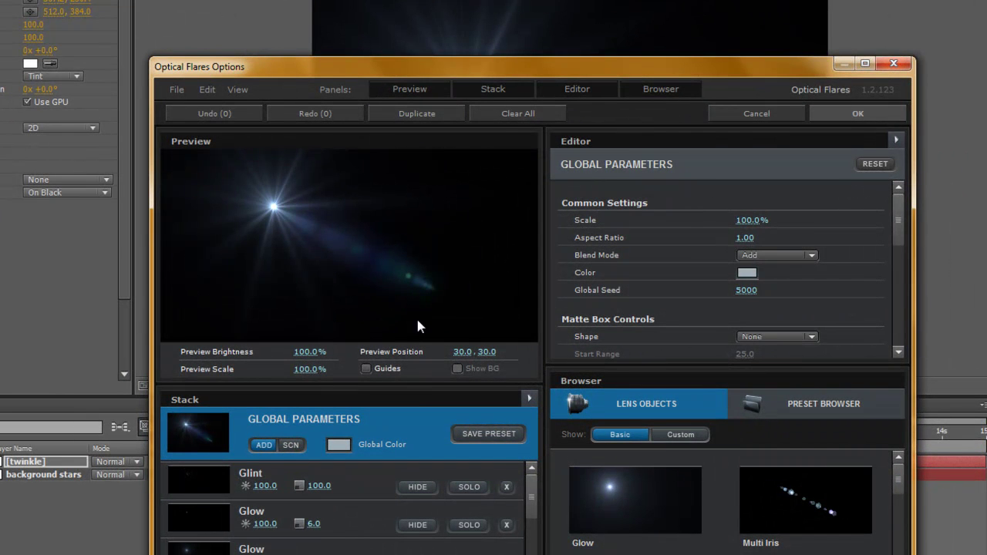
{"action": "left_click_drag", "start_coordinate": [448, 82], "coordinate": [409, 27]}
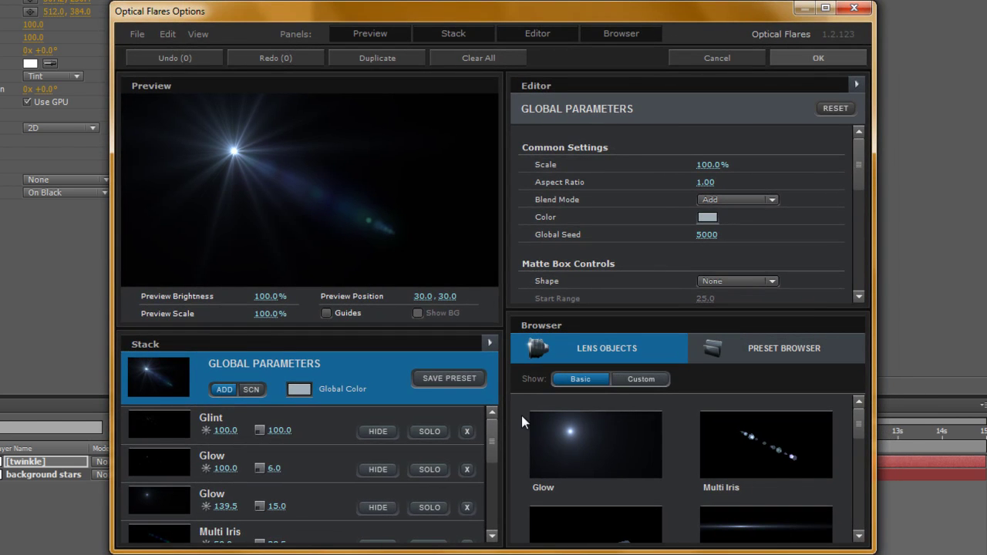
{"action": "left_click_drag", "start_coordinate": [857, 426], "coordinate": [860, 488]}
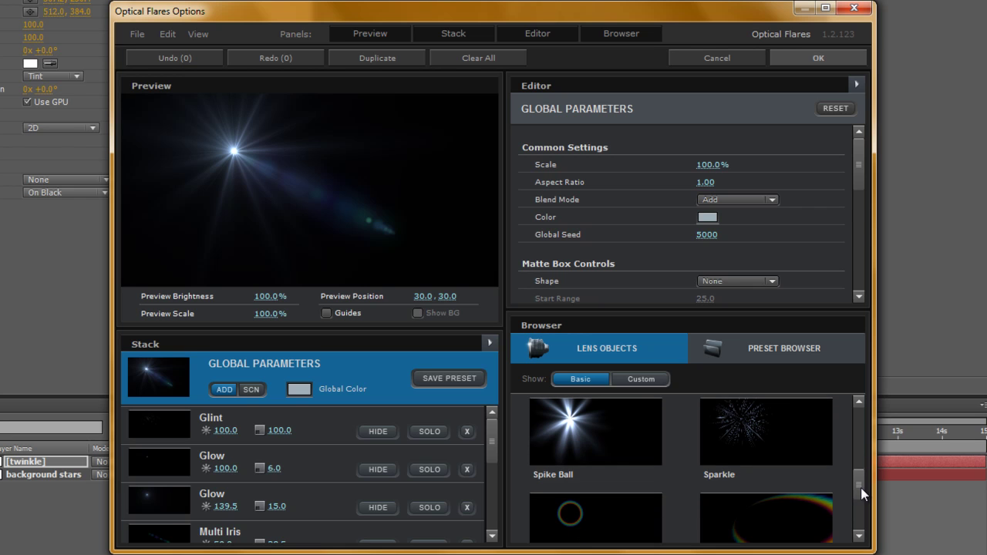
{"action": "left_click", "coordinate": [575, 420]}
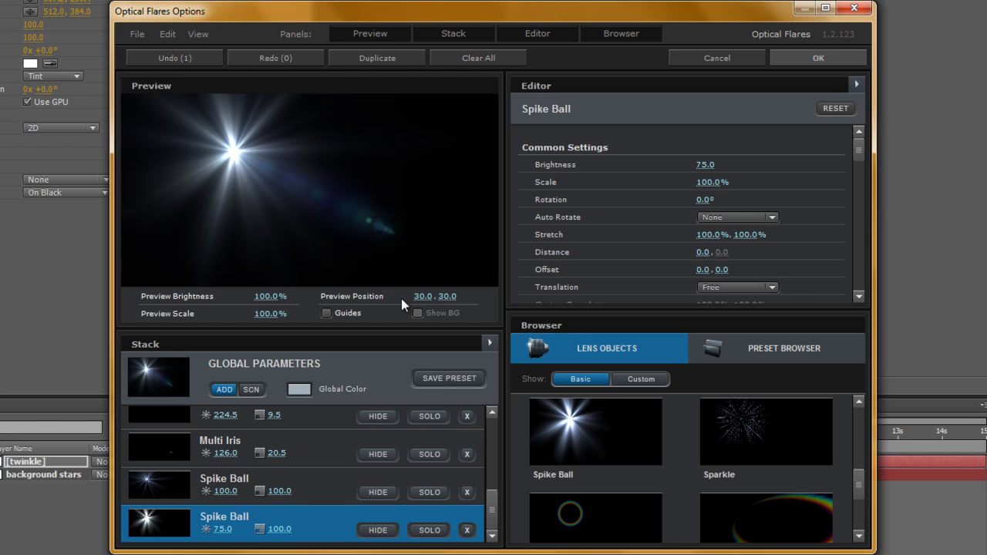
Step: Delete the Multi Iris elements from the flare stack
{"action": "scroll", "coordinate": [496, 515], "scroll_direction": "up", "scroll_amount": 2}
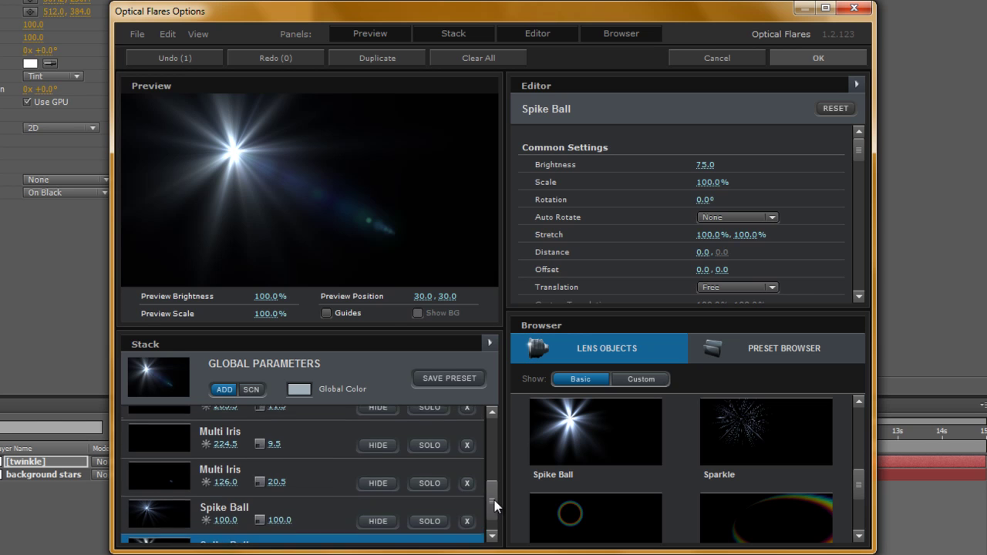
{"action": "left_click", "coordinate": [466, 503]}
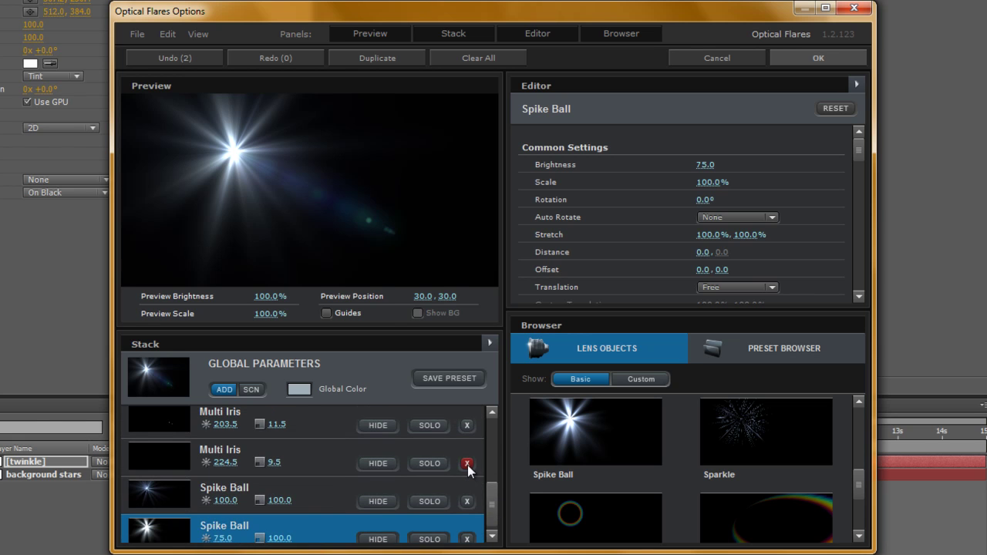
{"action": "left_click", "coordinate": [467, 465]}
{"action": "left_click", "coordinate": [467, 417]}
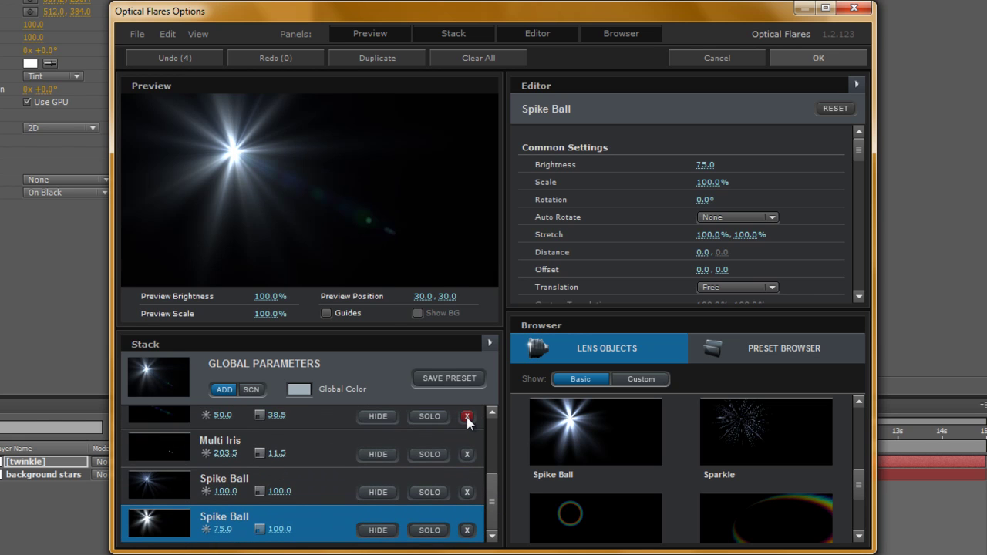
{"action": "left_click", "coordinate": [466, 418]}
{"action": "left_click", "coordinate": [467, 454]}
Step: Lower the bottom Spike Ball's brightness to 40 and apply the flare
{"action": "scroll", "coordinate": [495, 475], "scroll_direction": "up", "scroll_amount": 1}
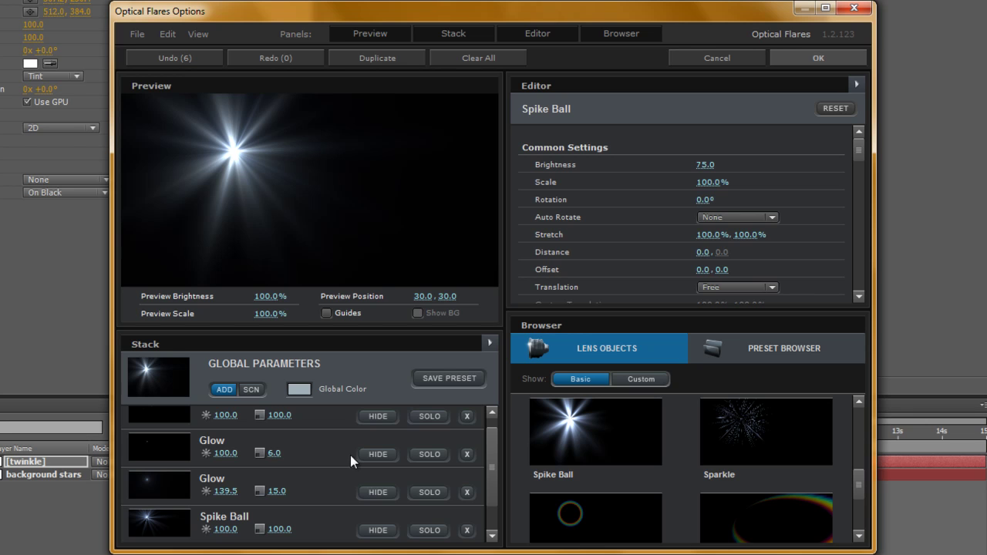
{"action": "scroll", "coordinate": [486, 474], "scroll_direction": "down", "scroll_amount": 1}
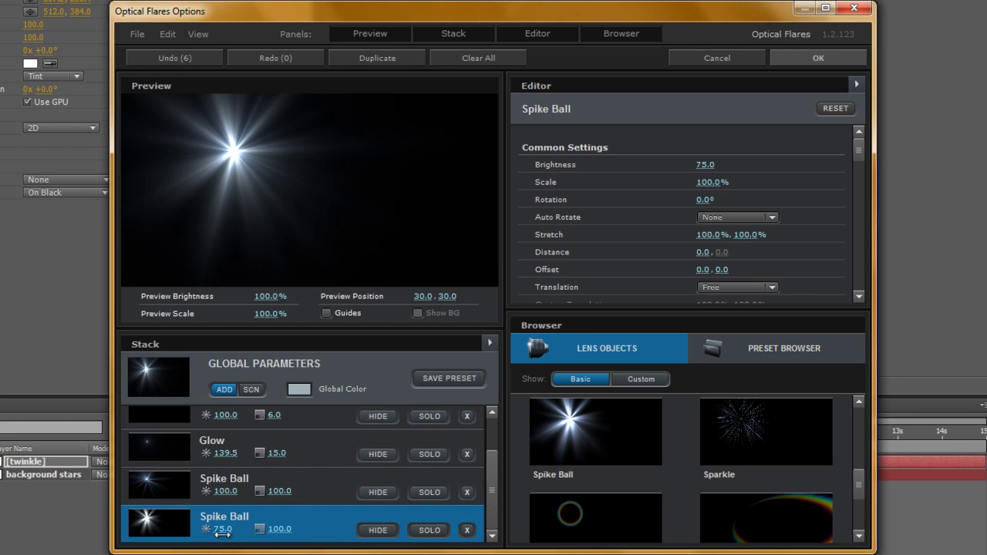
{"action": "left_click_drag", "start_coordinate": [222, 529], "coordinate": [208, 540]}
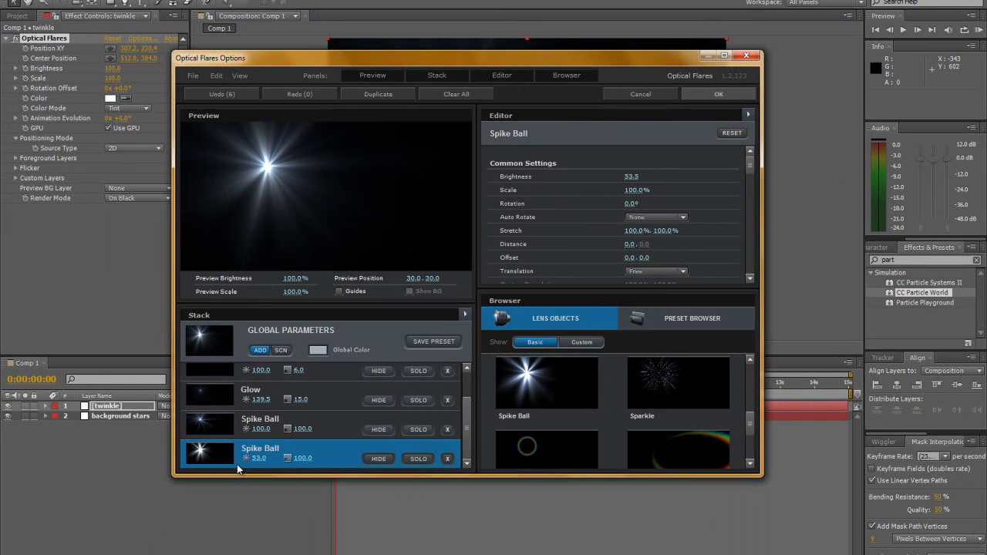
{"action": "left_click_drag", "start_coordinate": [237, 464], "coordinate": [229, 471]}
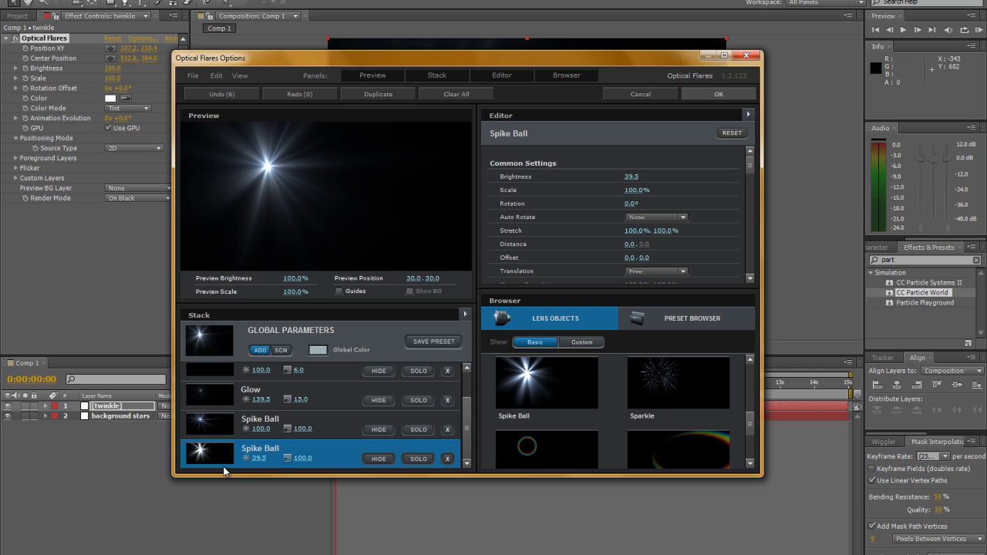
{"action": "left_click_drag", "start_coordinate": [224, 472], "coordinate": [224, 471]}
{"action": "left_click", "coordinate": [718, 94]}
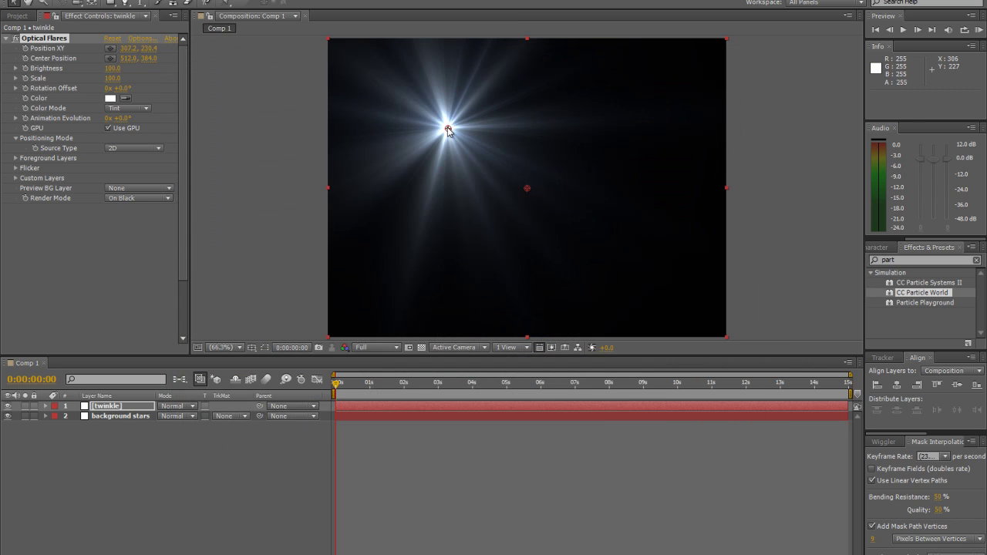
Step: Centre the flare at position 510.9, 385.8, preview it, and undo a test offset
{"action": "left_click_drag", "start_coordinate": [448, 131], "coordinate": [527, 191]}
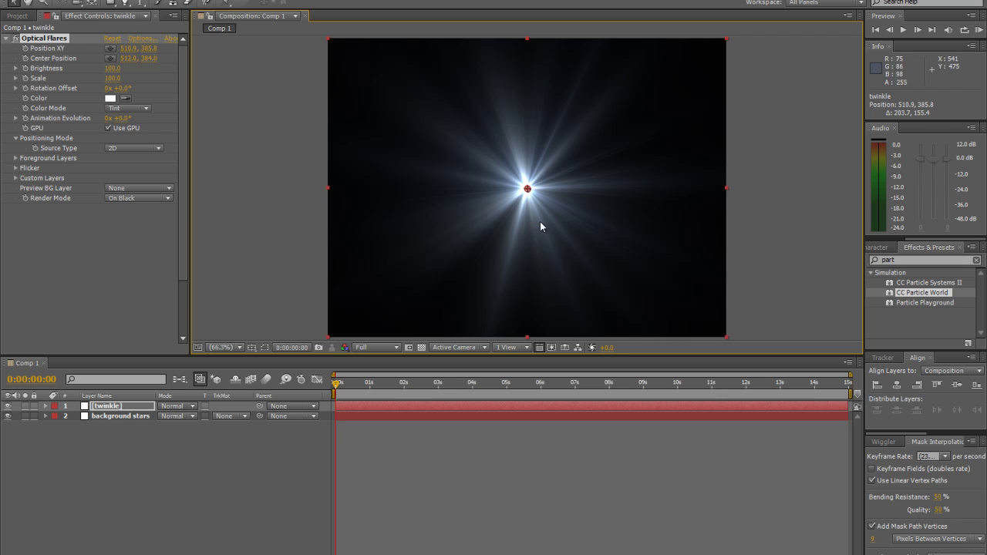
{"action": "key", "text": "space"}
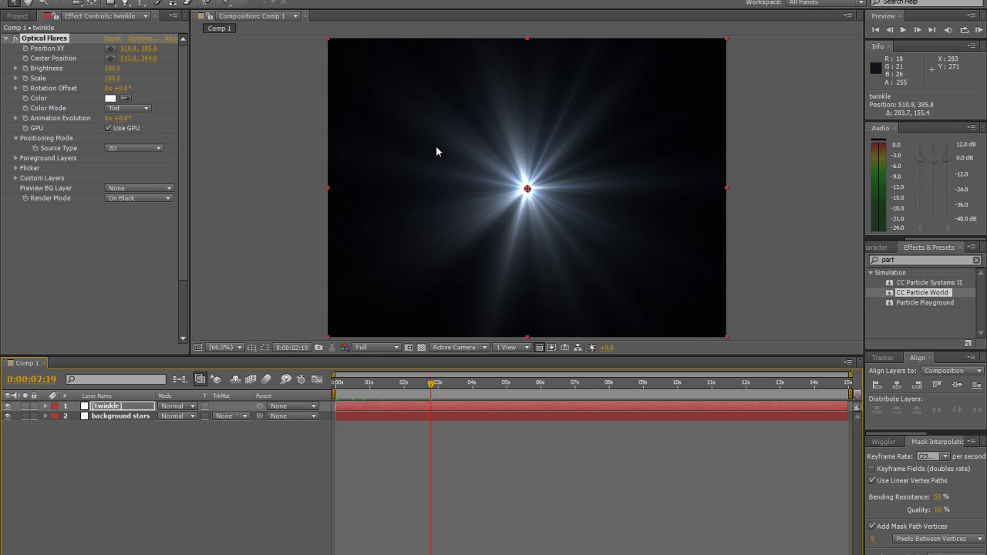
{"action": "left_click_drag", "start_coordinate": [434, 149], "coordinate": [638, 183]}
{"action": "key", "text": "ctrl+z"}
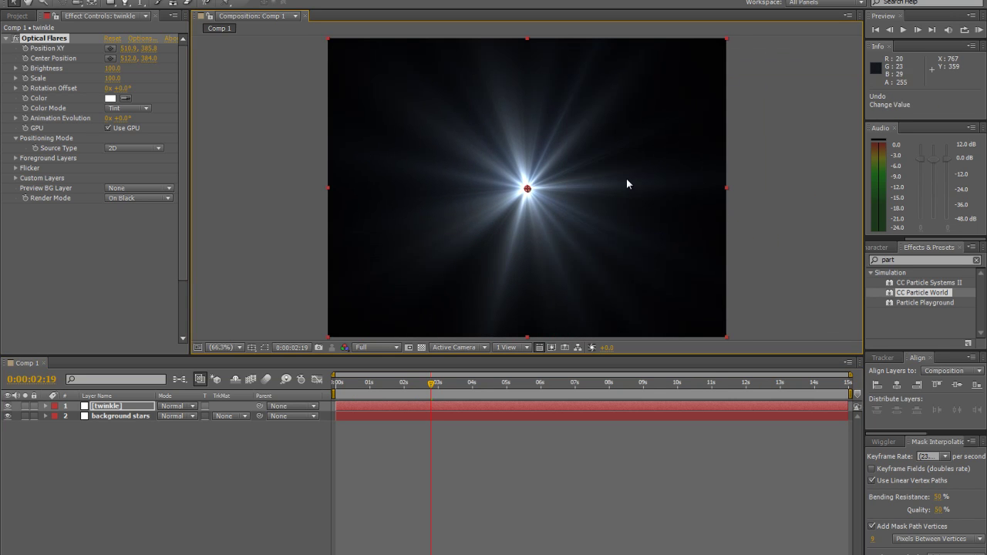
Step: Switch the twinkle layer's blend mode to Add and scrub the timeline to check the stars
{"action": "left_click", "coordinate": [193, 409]}
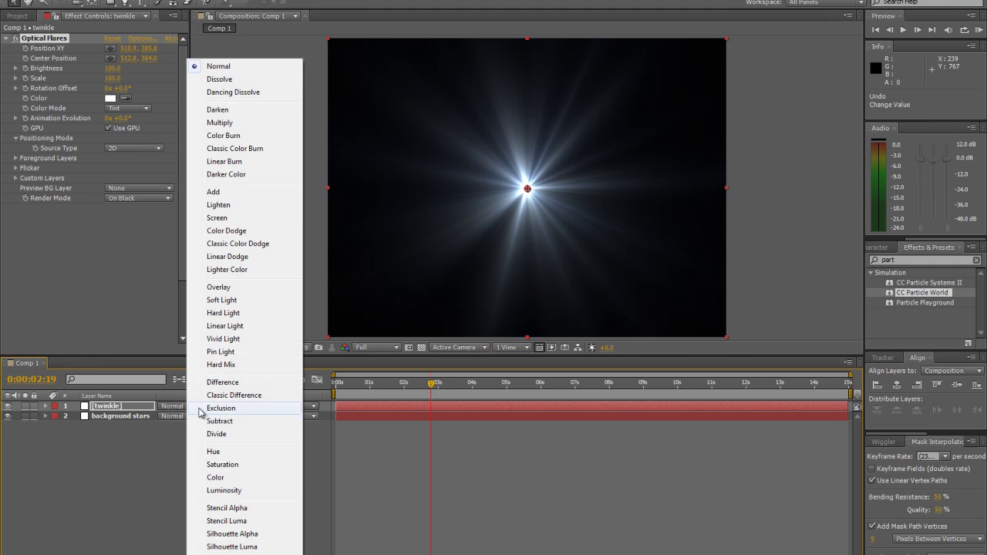
{"action": "left_click", "coordinate": [230, 193]}
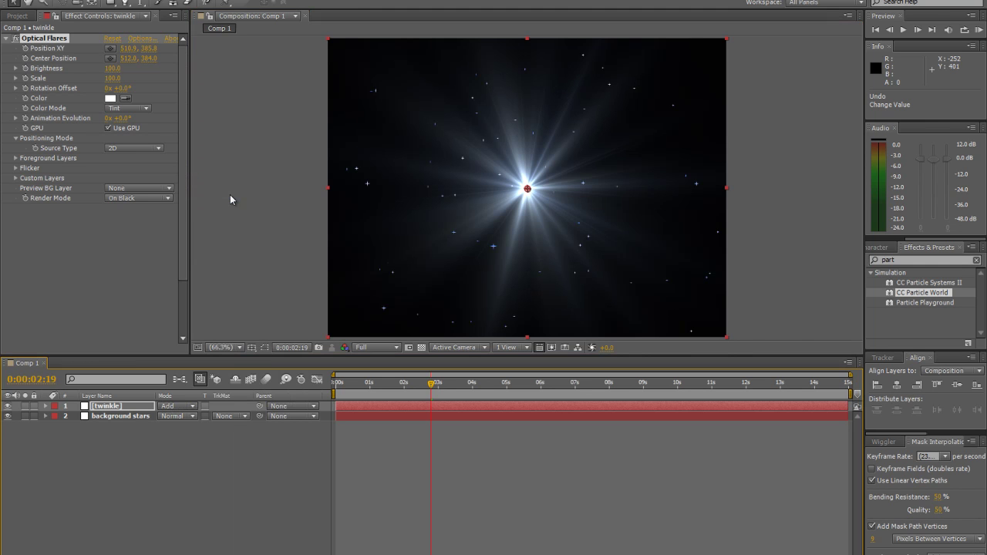
{"action": "left_click_drag", "start_coordinate": [430, 383], "coordinate": [382, 387]}
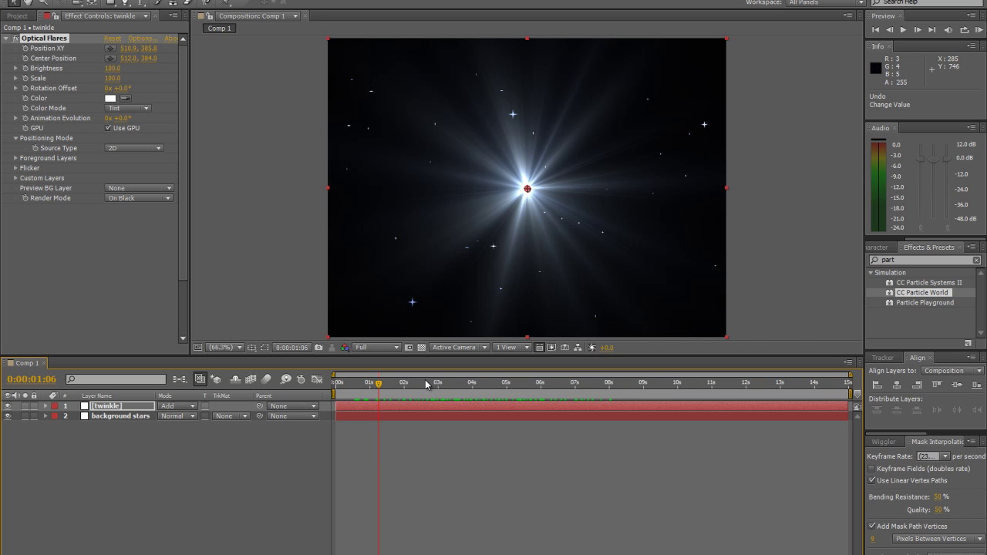
{"action": "left_click_drag", "start_coordinate": [382, 385], "coordinate": [437, 386]}
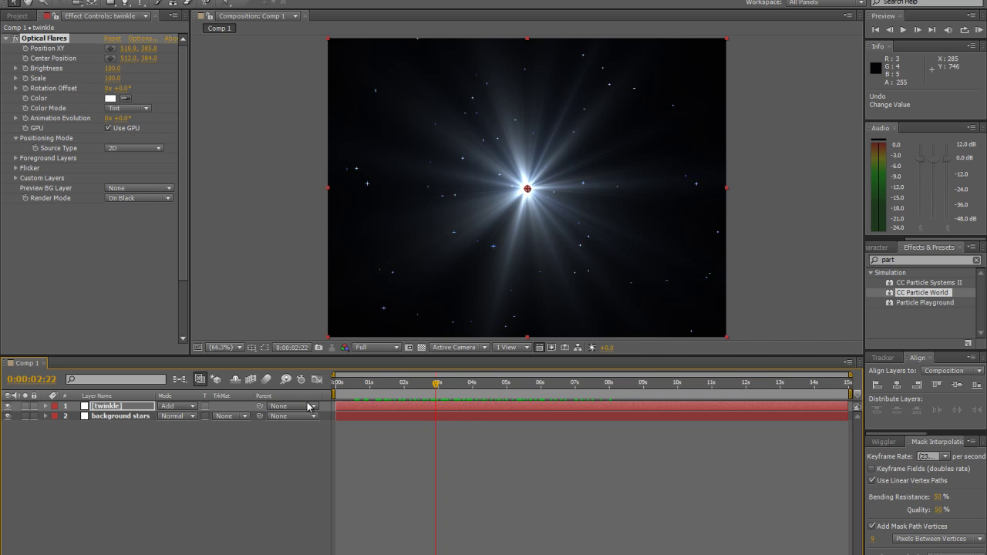
Step: Drive the twinkle layer's Optical Flares Brightness with the expression wiggle(5,20)
{"action": "left_click", "coordinate": [45, 406]}
{"action": "left_click", "coordinate": [57, 416]}
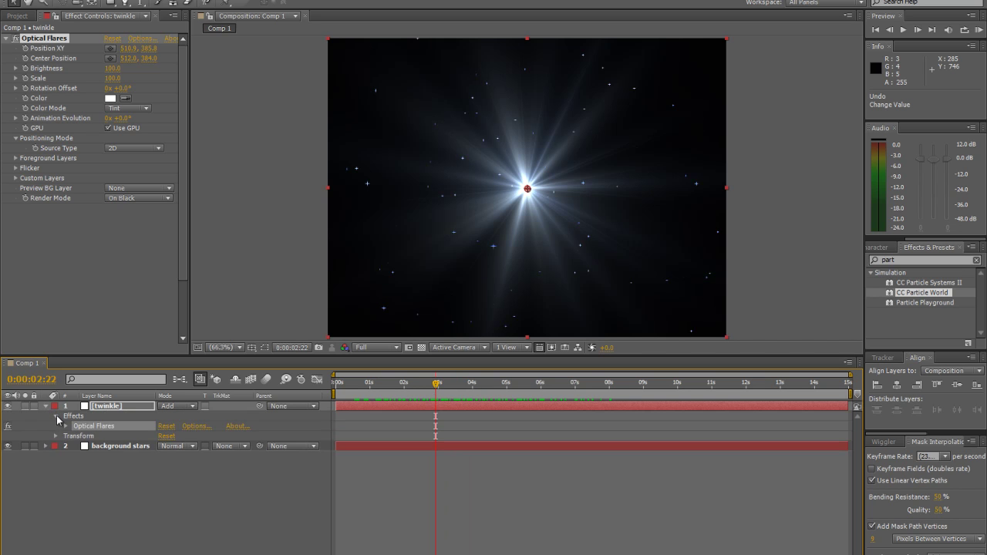
{"action": "left_click", "coordinate": [65, 426]}
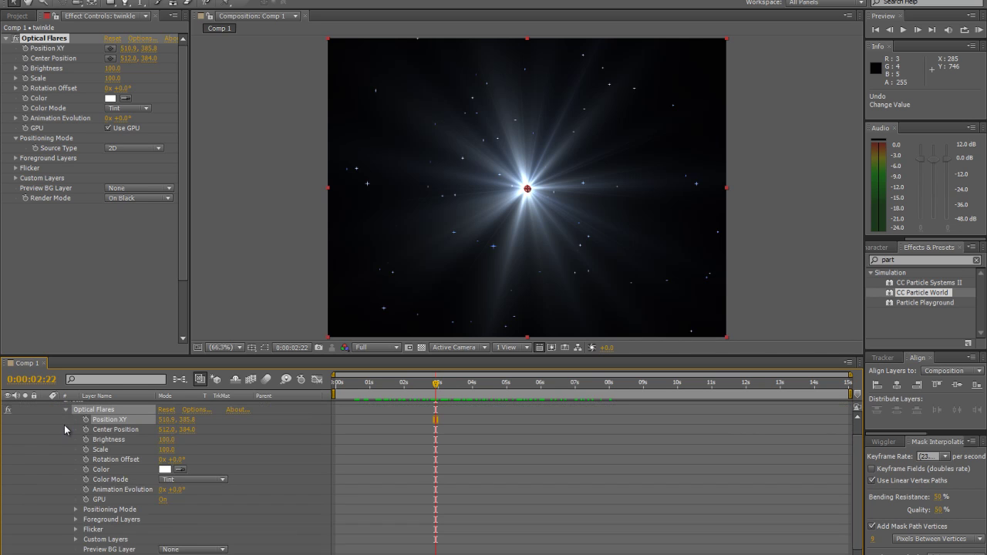
{"action": "left_click", "coordinate": [104, 441]}
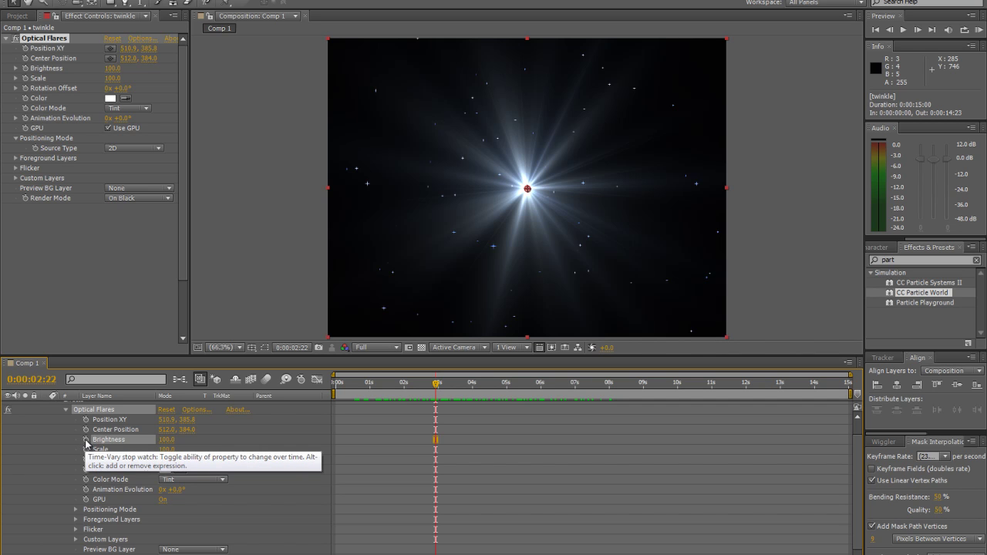
{"action": "left_click", "coordinate": [86, 440], "text": "alt"}
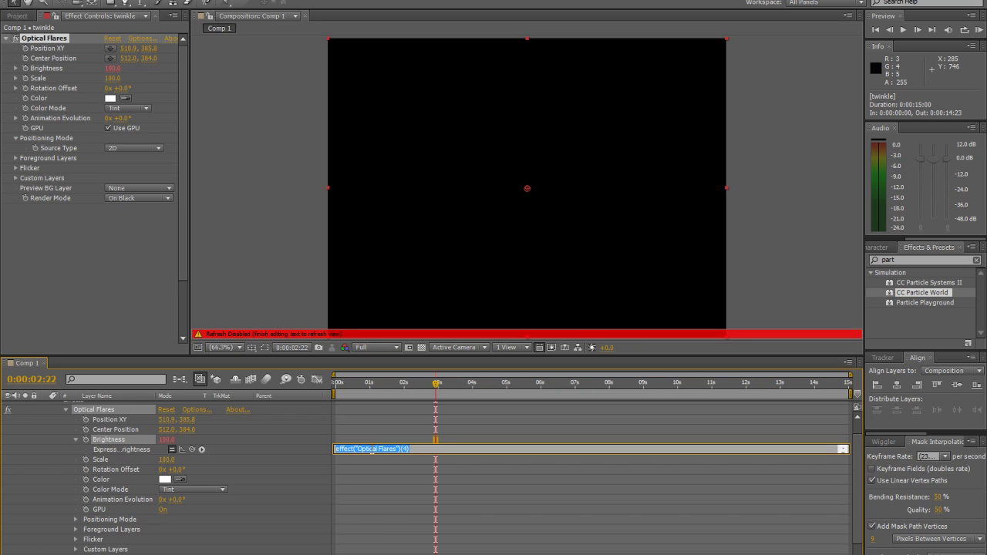
{"action": "type", "text": "wiggle(5,20"}
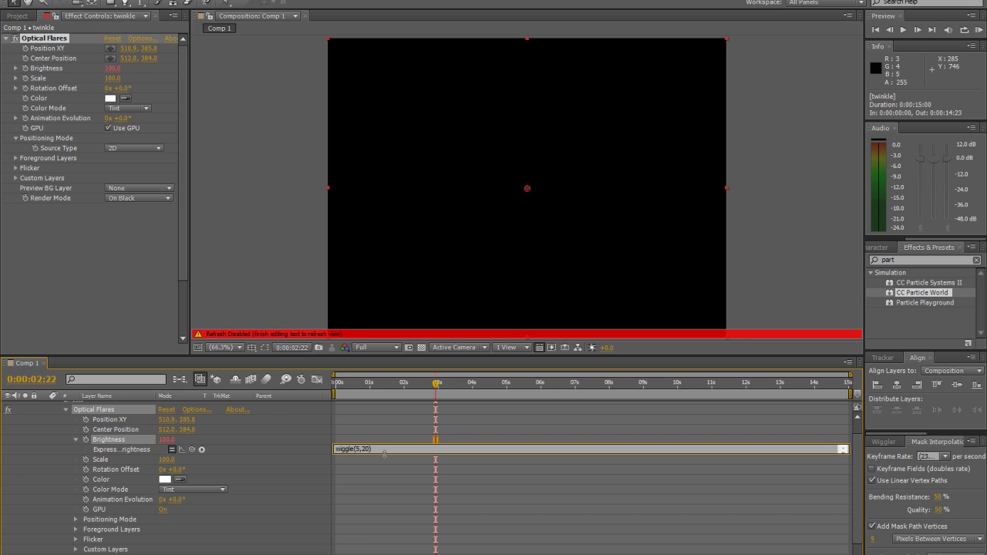
{"action": "left_click", "coordinate": [384, 461]}
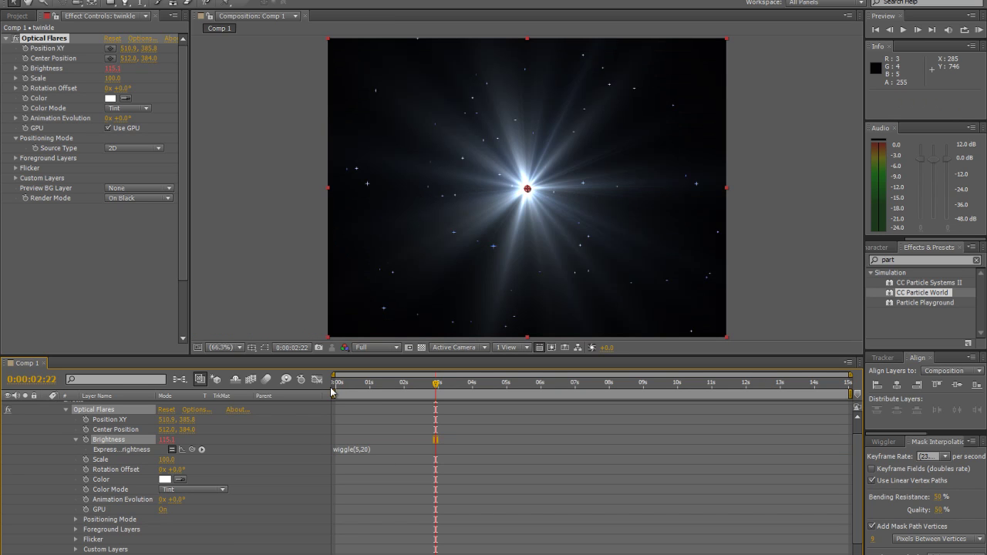
{"action": "left_click_drag", "start_coordinate": [436, 384], "coordinate": [317, 393]}
{"action": "key", "text": "space"}
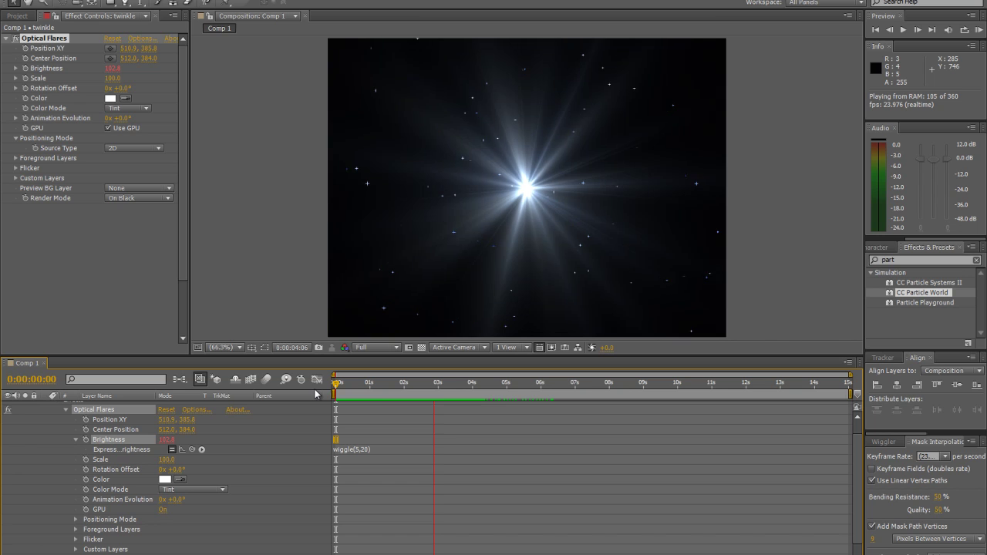
{"action": "key", "text": "space"}
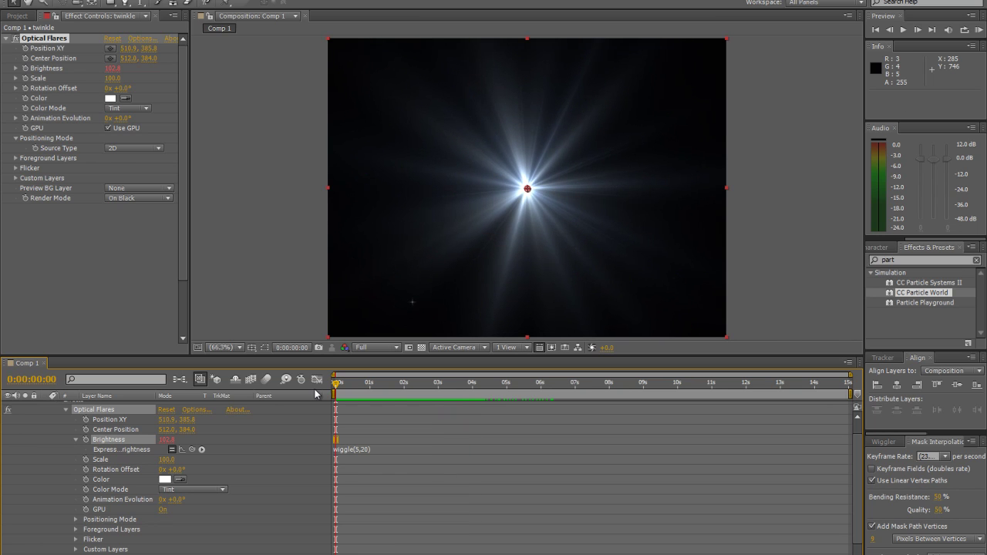